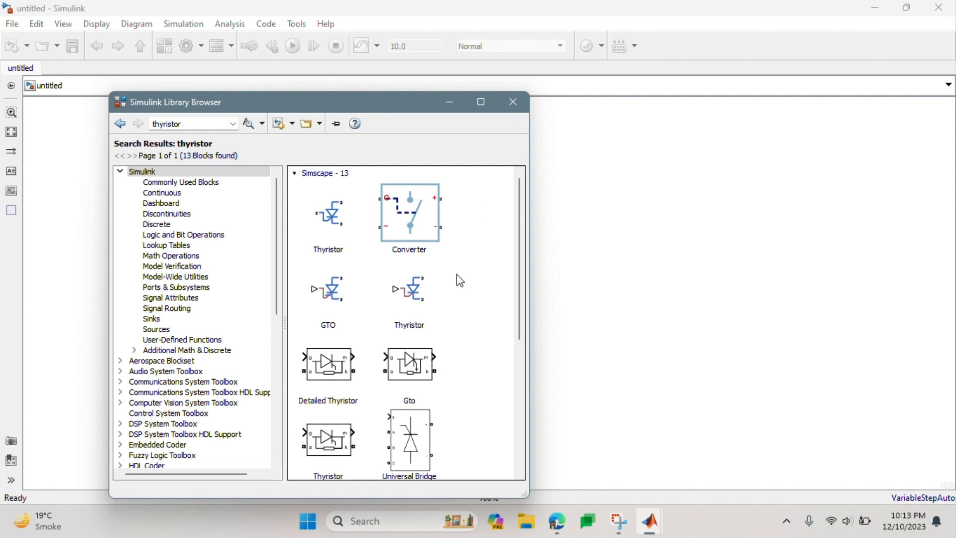
- Add the Thyristor block with g, a, k and m ports from the thyristor search results to the untitled model
{"action": "scroll", "coordinate": [456, 275], "scroll_direction": "down", "scroll_amount": 10}
{"action": "scroll", "coordinate": [457, 276], "scroll_direction": "up", "scroll_amount": 6}
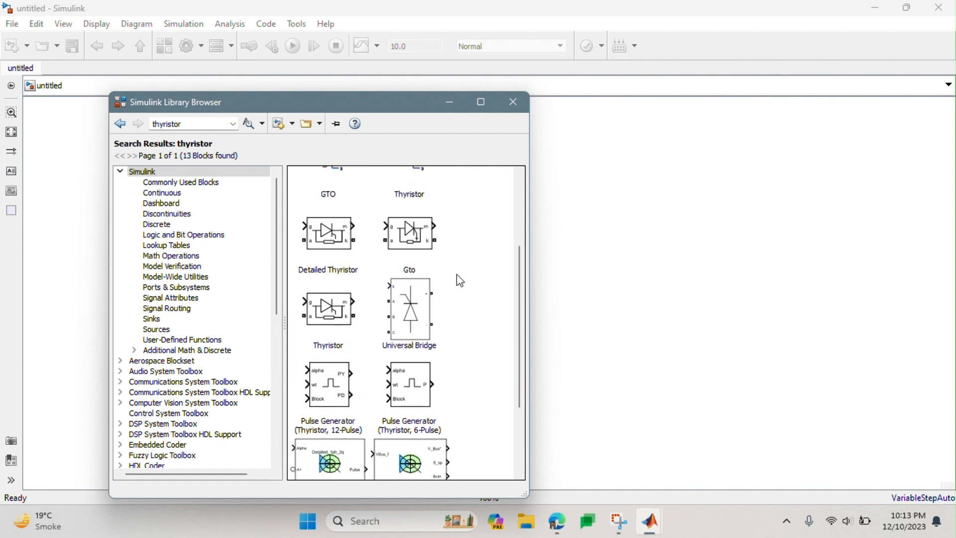
{"action": "left_click_drag", "start_coordinate": [333, 306], "coordinate": [626, 269]}
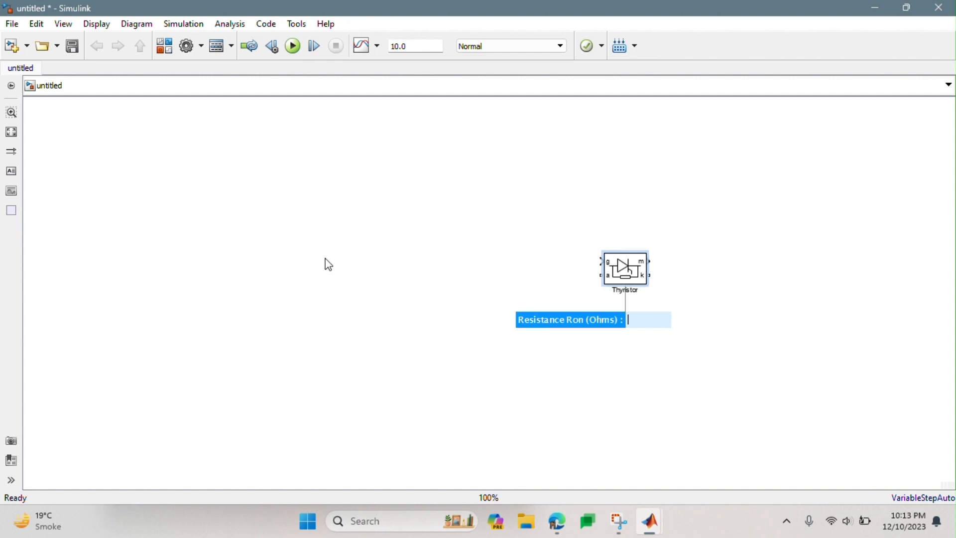
- Search the block library for "pulse" and place a Pulse Generator above the Thyristor
{"action": "left_click", "coordinate": [168, 52]}
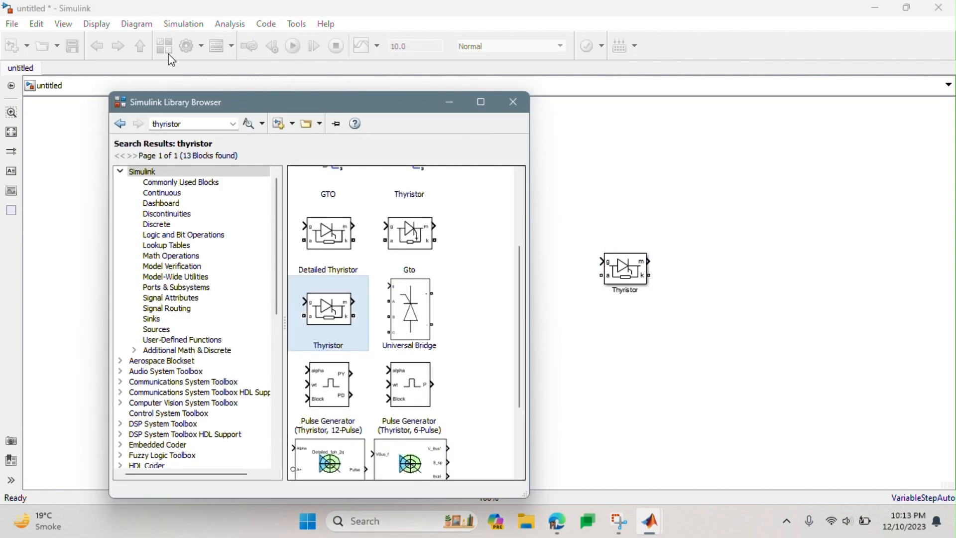
{"action": "double_click", "coordinate": [178, 124]}
{"action": "type", "text": "pulse"}
{"action": "key", "text": "Return"}
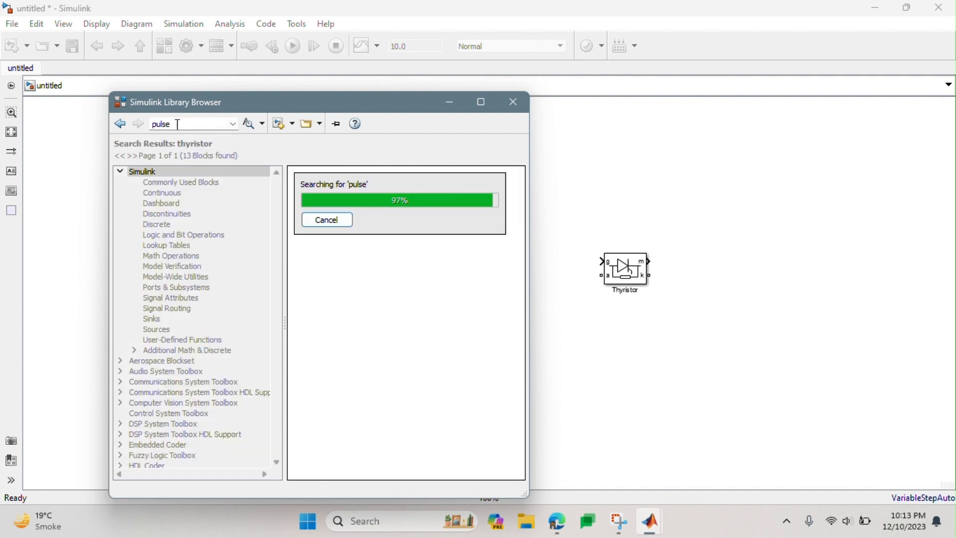
{"action": "left_click_drag", "start_coordinate": [356, 218], "coordinate": [627, 191]}
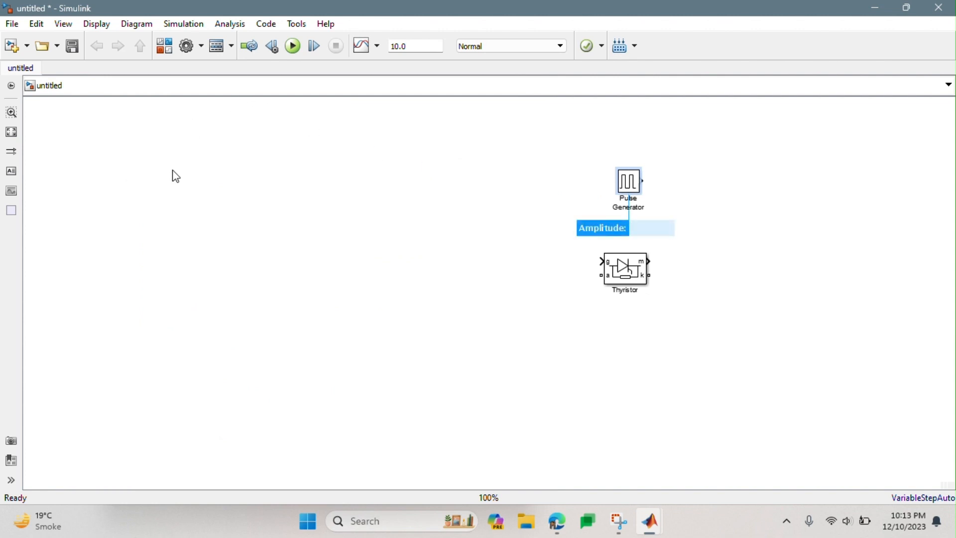
- Search the block library for "ramp" and add the Simulink Ramp block to the model
{"action": "left_click", "coordinate": [164, 46]}
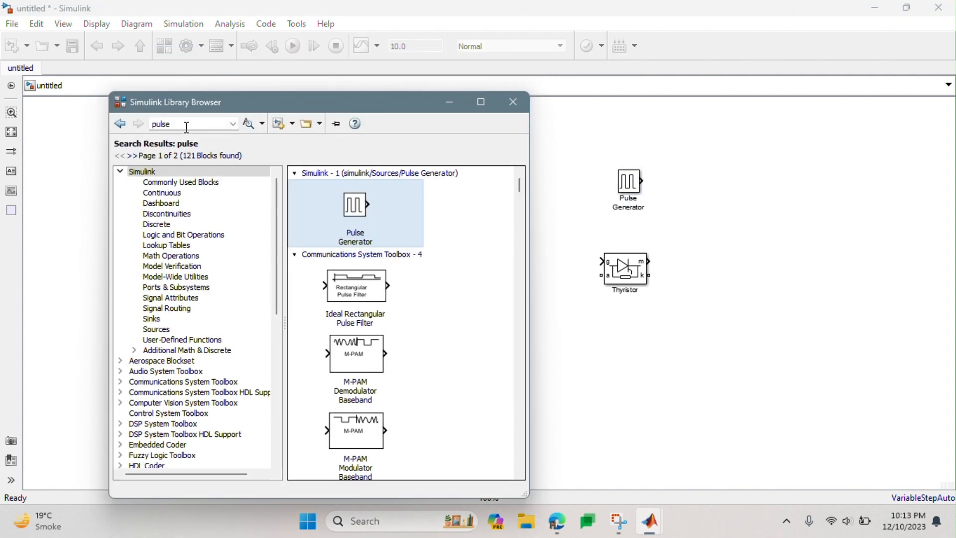
{"action": "double_click", "coordinate": [186, 124]}
{"action": "type", "text": "ramp"}
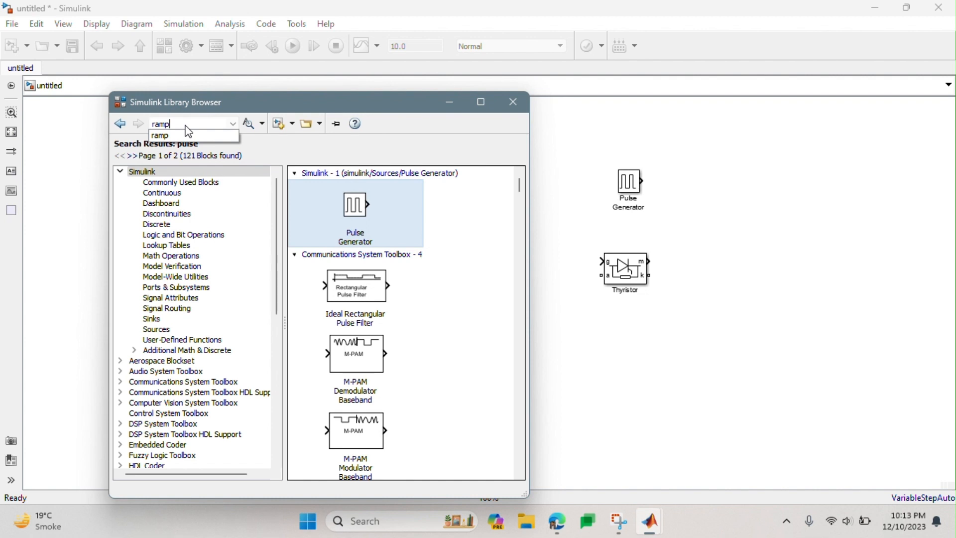
{"action": "left_click", "coordinate": [195, 138]}
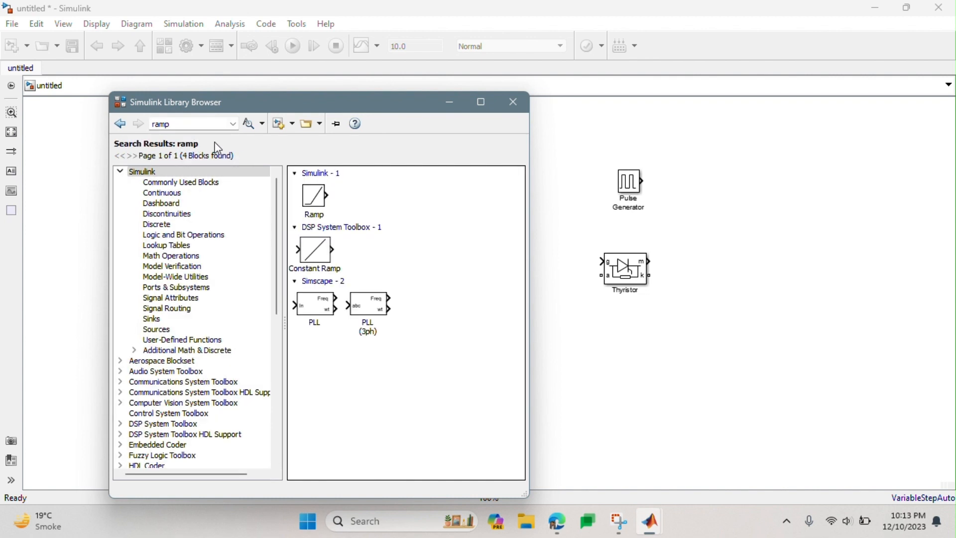
{"action": "right_click", "coordinate": [311, 196]}
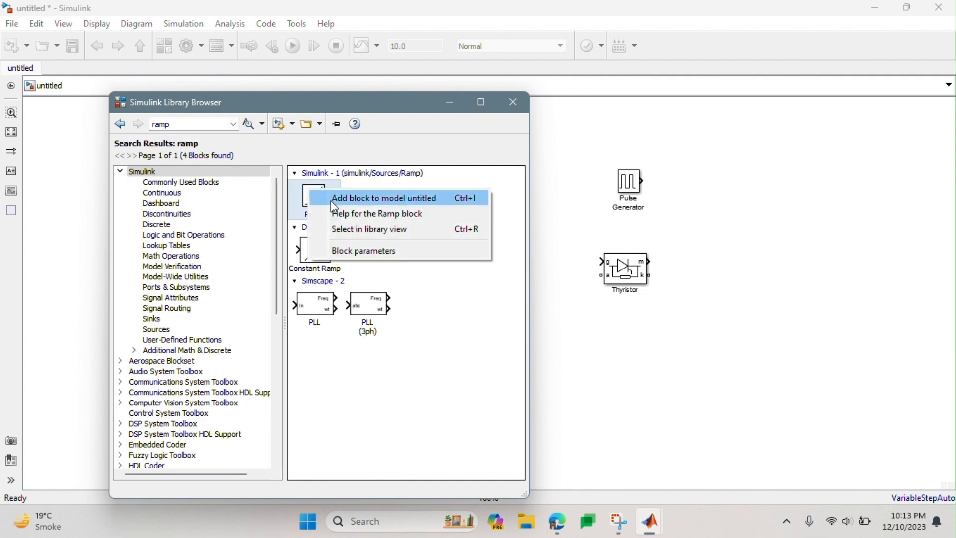
{"action": "left_click", "coordinate": [359, 196]}
- Search the block library for "controlled voltage" and add the powerlib Controlled Voltage Source to the model
{"action": "double_click", "coordinate": [160, 121]}
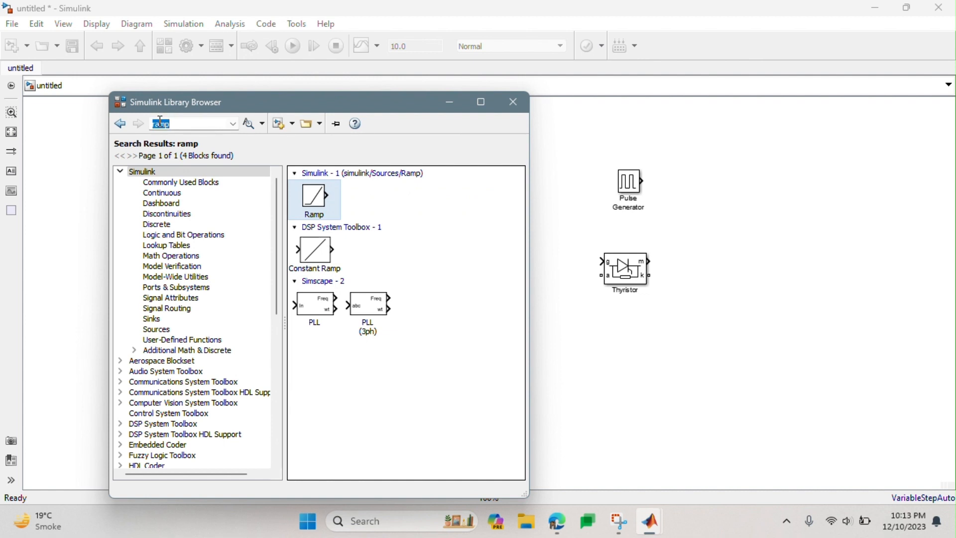
{"action": "type", "text": "co"}
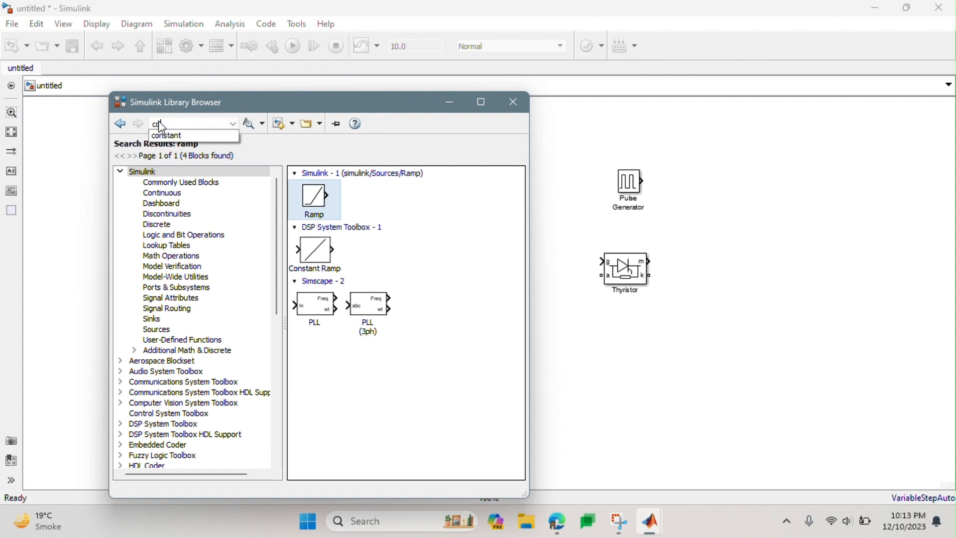
{"action": "type", "text": "ntrolled"}
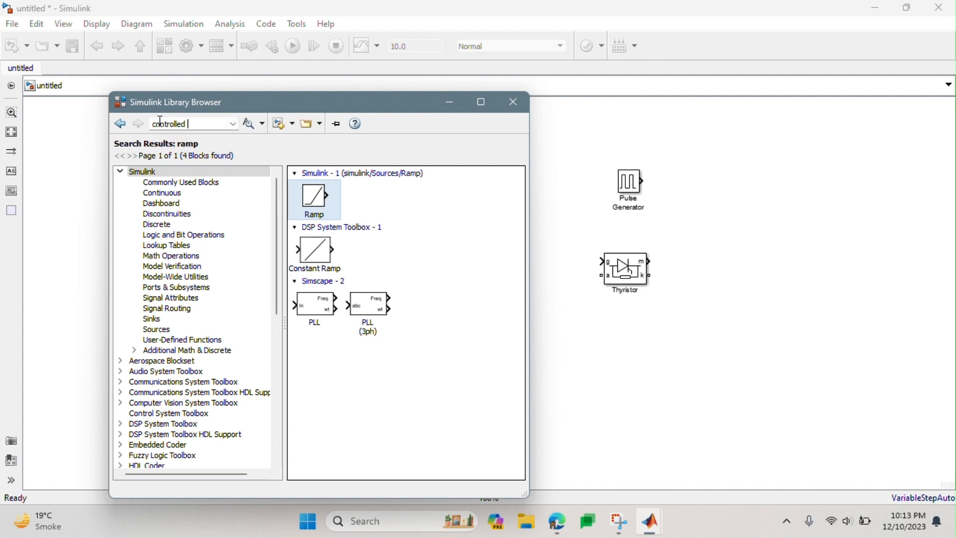
{"action": "type", "text": " voltage"}
{"action": "key", "text": "Return"}
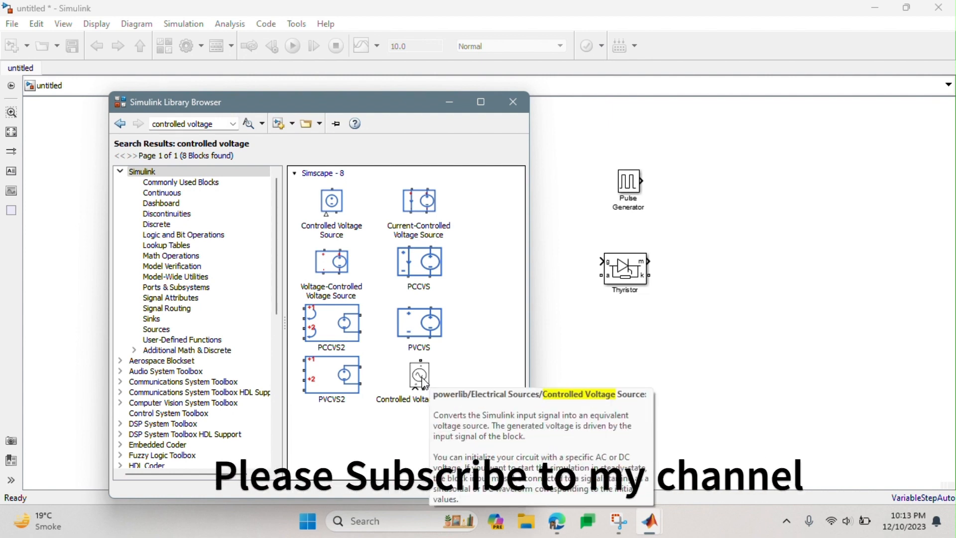
{"action": "right_click", "coordinate": [423, 382]}
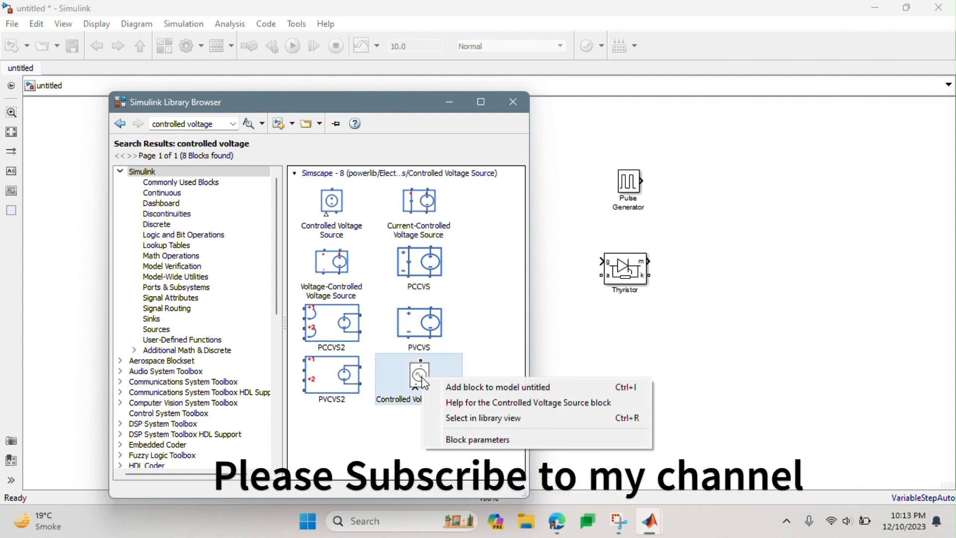
{"action": "left_click", "coordinate": [452, 387]}
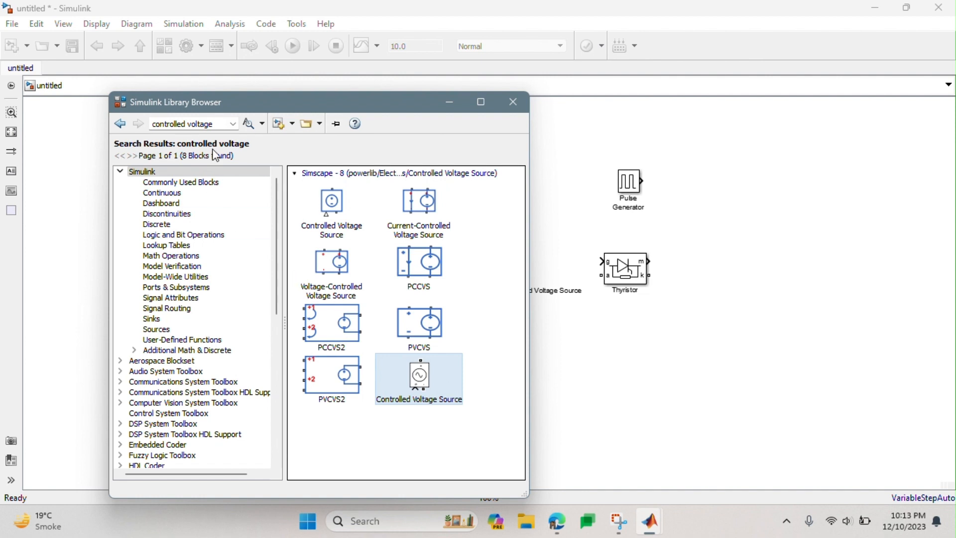
- Search the block library for "multimeter" and add the Multimeter block to the model
{"action": "double_click", "coordinate": [196, 124]}
{"action": "key", "text": "ctrl+a"}
{"action": "type", "text": "mul"}
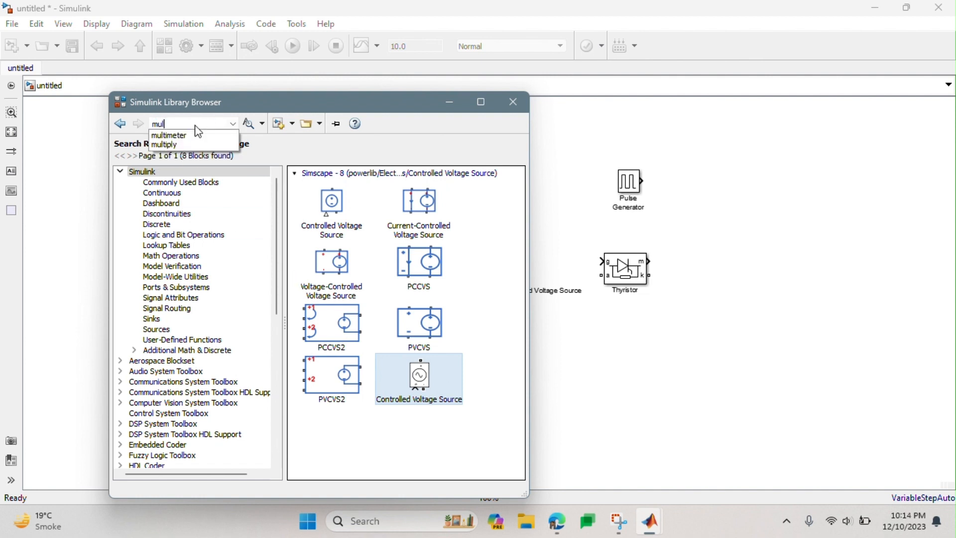
{"action": "key", "text": "Down"}
{"action": "key", "text": "Return"}
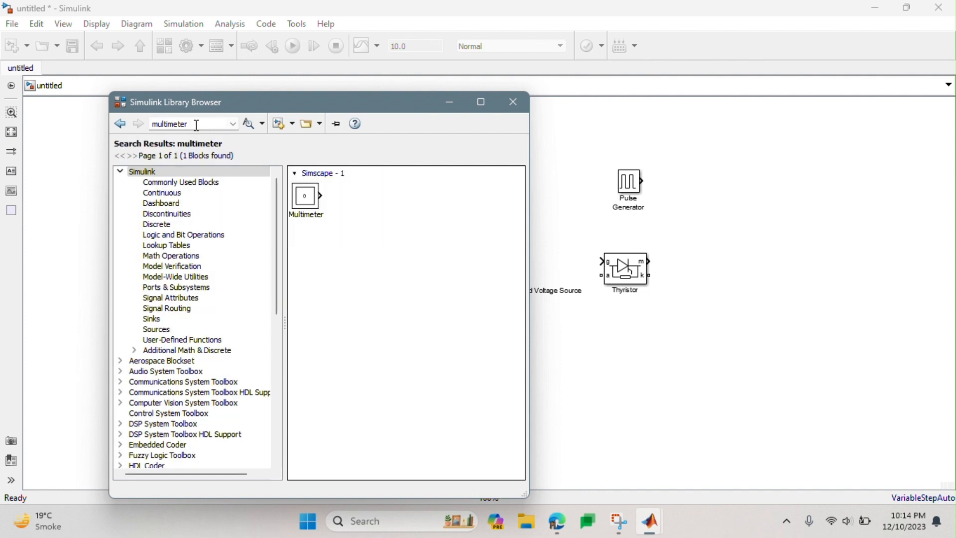
{"action": "right_click", "coordinate": [320, 199]}
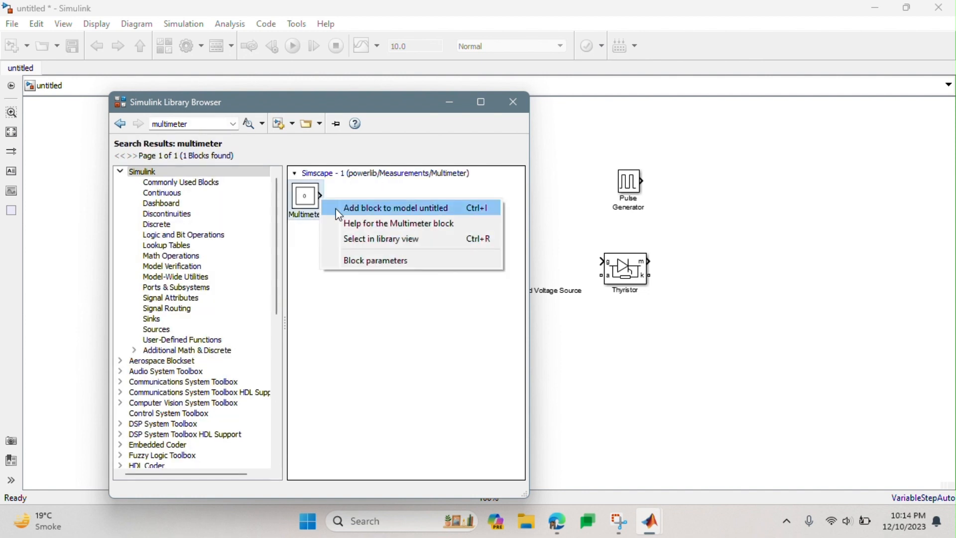
{"action": "left_click", "coordinate": [339, 210]}
- Search the block library for "rlc" and add the Series RLC Branch block to the model
{"action": "double_click", "coordinate": [177, 123]}
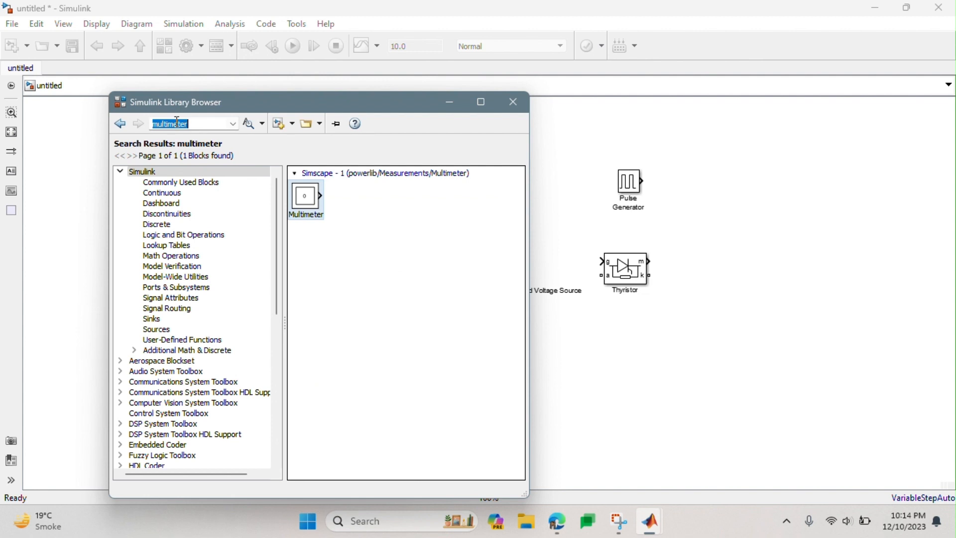
{"action": "type", "text": "rlc"}
{"action": "key", "text": "Return"}
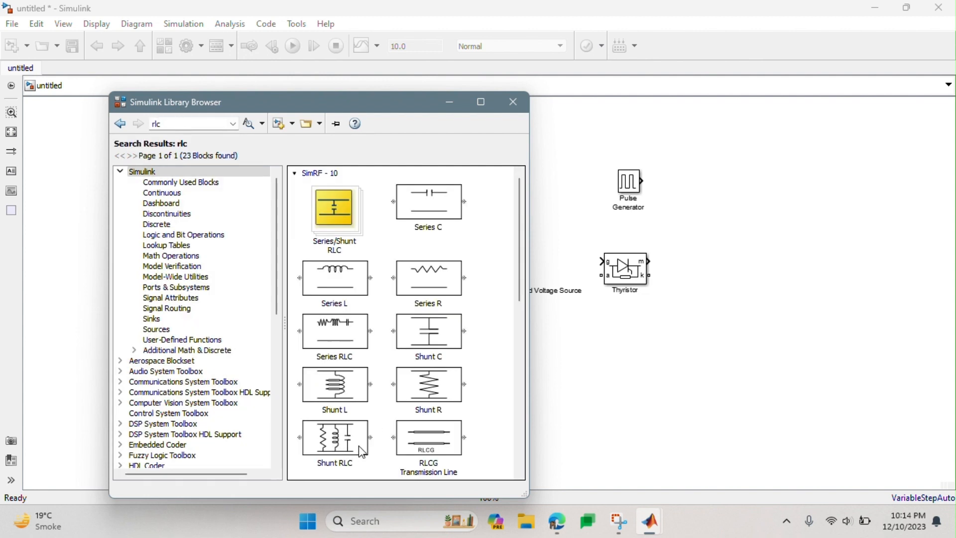
{"action": "scroll", "coordinate": [360, 448], "scroll_direction": "down", "scroll_amount": 5}
{"action": "scroll", "coordinate": [362, 452], "scroll_direction": "down", "scroll_amount": 5}
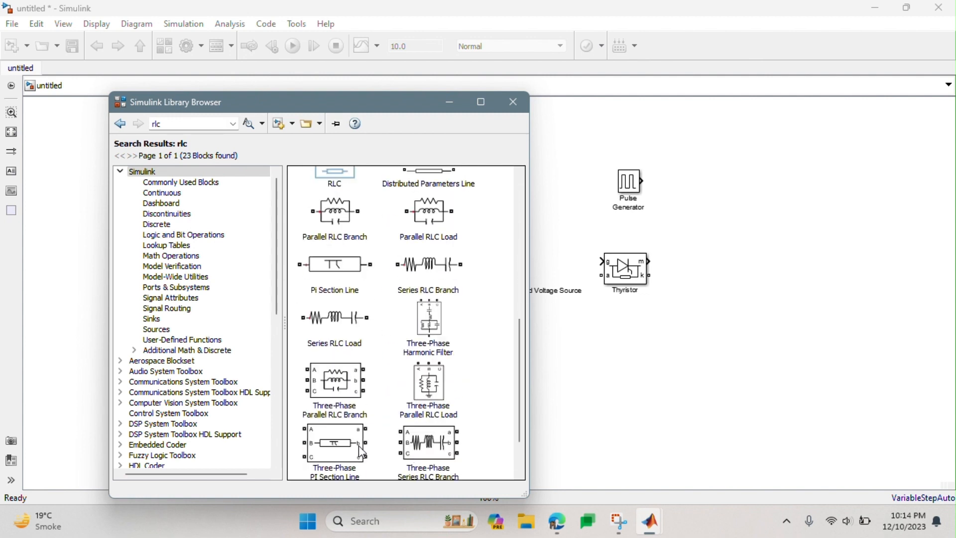
{"action": "left_click", "coordinate": [435, 271]}
{"action": "right_click", "coordinate": [436, 271]}
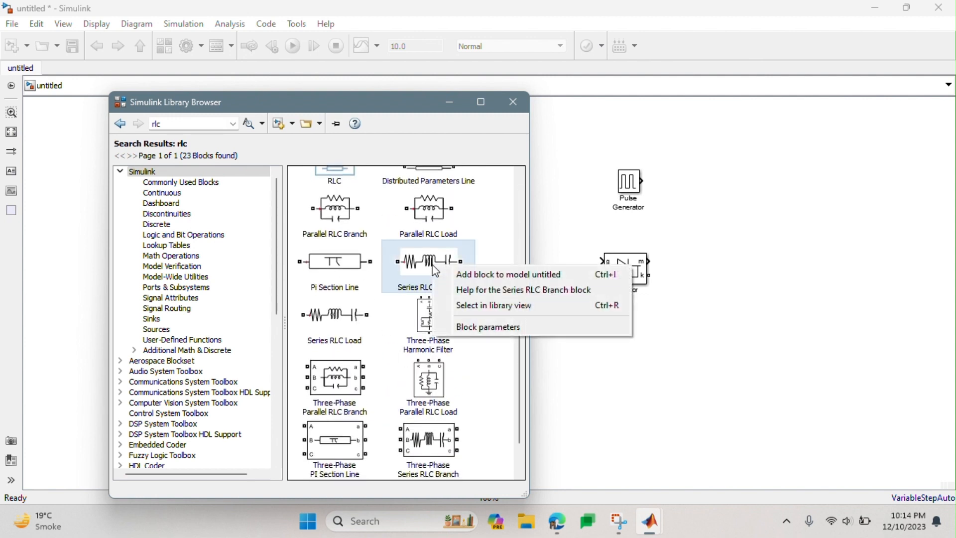
{"action": "left_click", "coordinate": [455, 273]}
- Search the block library for "demux" and add the Simulink Signal Routing Demux block to the model
{"action": "double_click", "coordinate": [195, 123]}
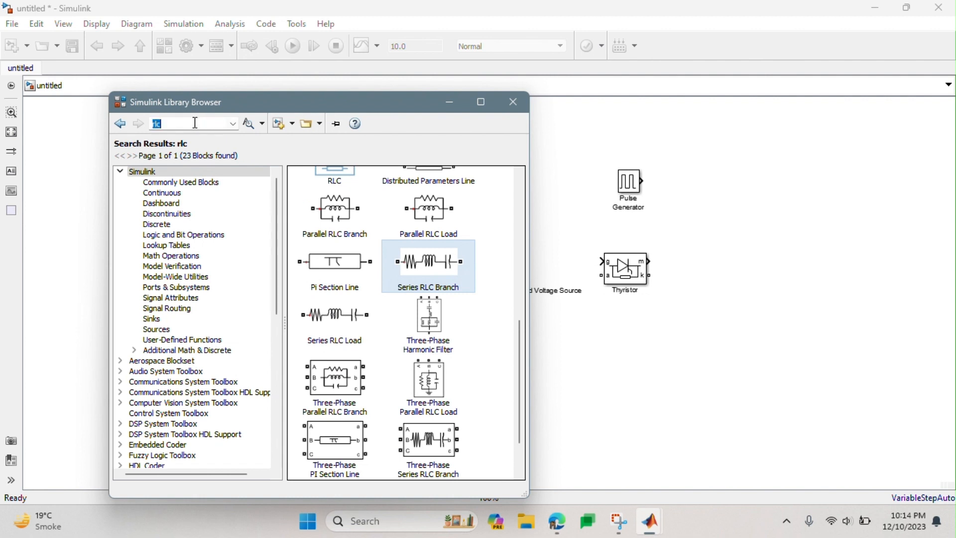
{"action": "type", "text": "dem"}
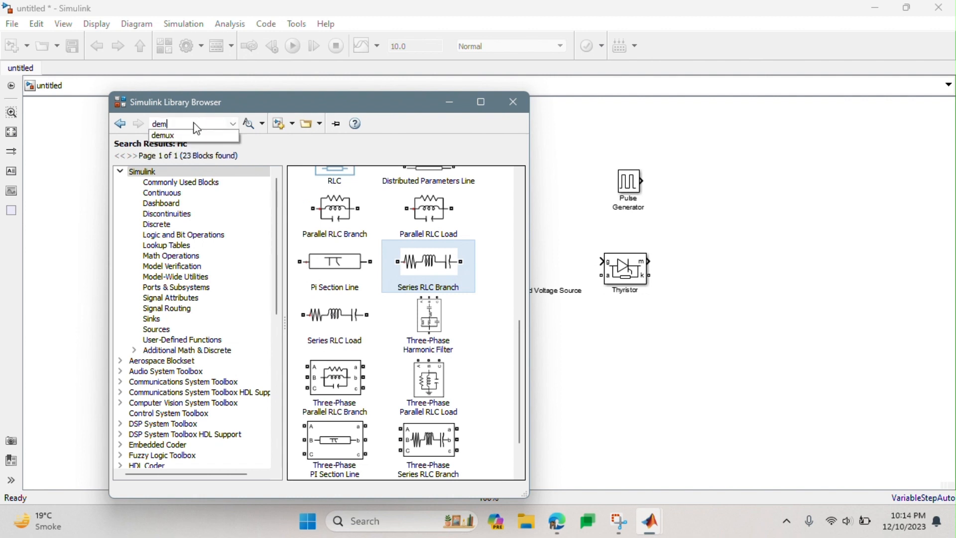
{"action": "type", "text": "ux"}
{"action": "key", "text": "Return"}
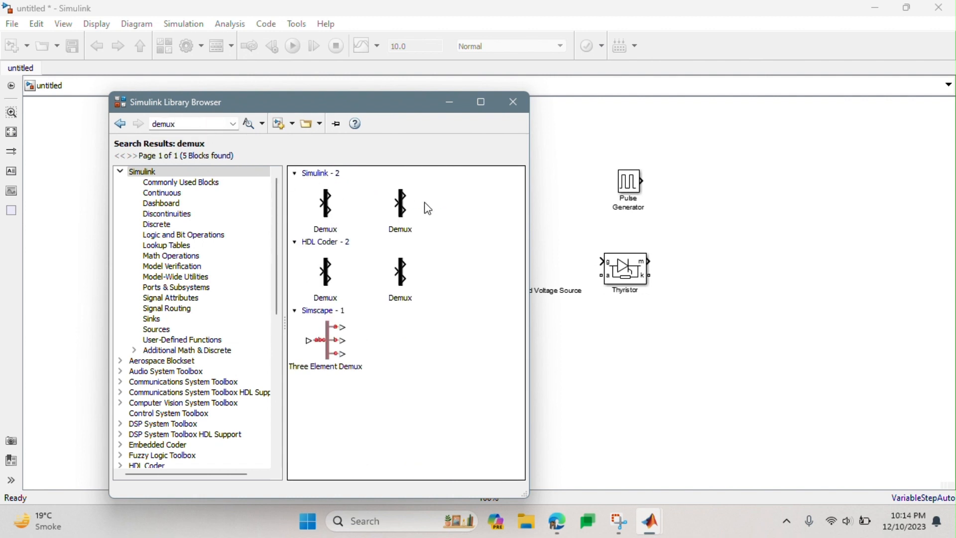
{"action": "right_click", "coordinate": [411, 208]}
{"action": "left_click", "coordinate": [425, 217]}
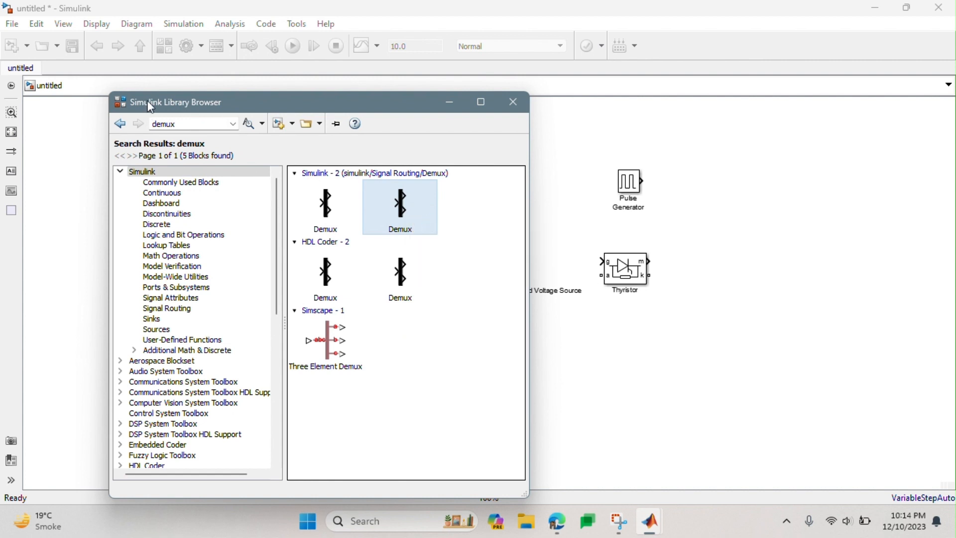
- Search the block library for "mux" and add the Simulink Commonly Used Blocks Mux to the model
{"action": "double_click", "coordinate": [178, 124]}
{"action": "type", "text": "mux"}
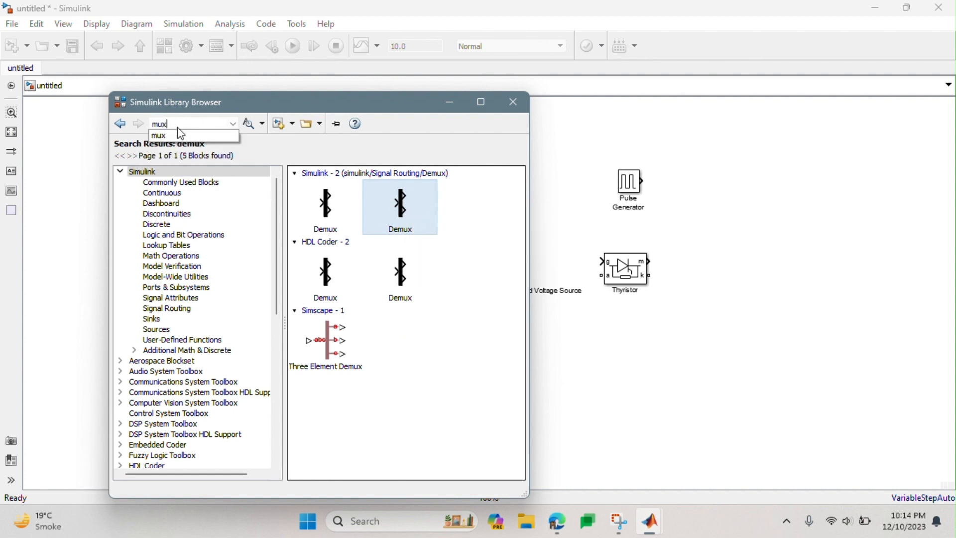
{"action": "key", "text": "Return"}
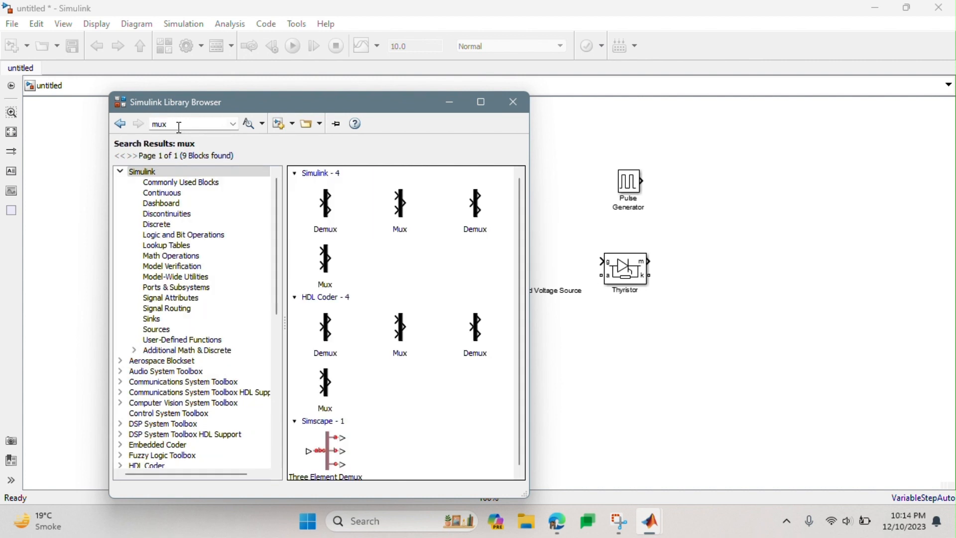
{"action": "right_click", "coordinate": [393, 215]}
{"action": "left_click", "coordinate": [411, 226]}
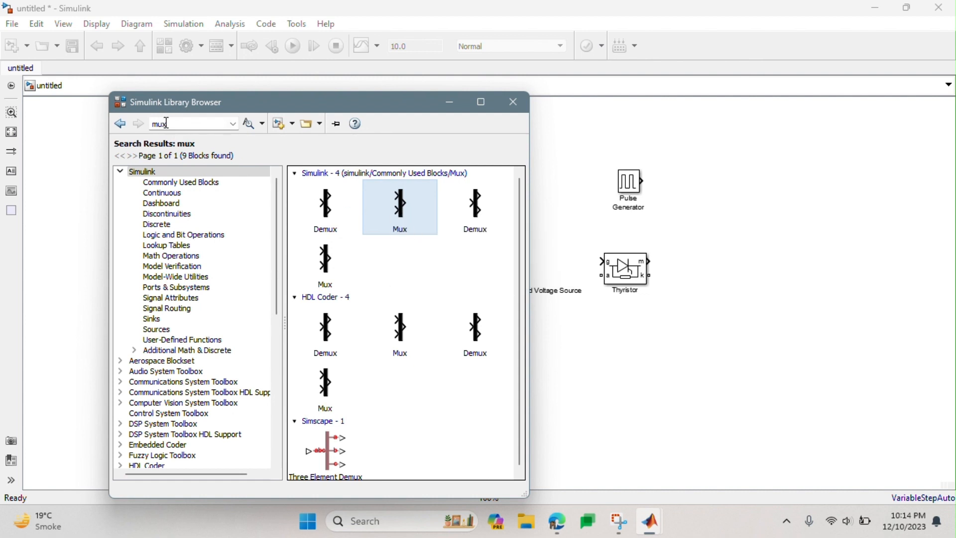
- Search the block library for "scope", add the Simulink Scope block to the model, and close the library browser
{"action": "double_click", "coordinate": [167, 123]}
{"action": "type", "text": "scope"}
{"action": "key", "text": "Return"}
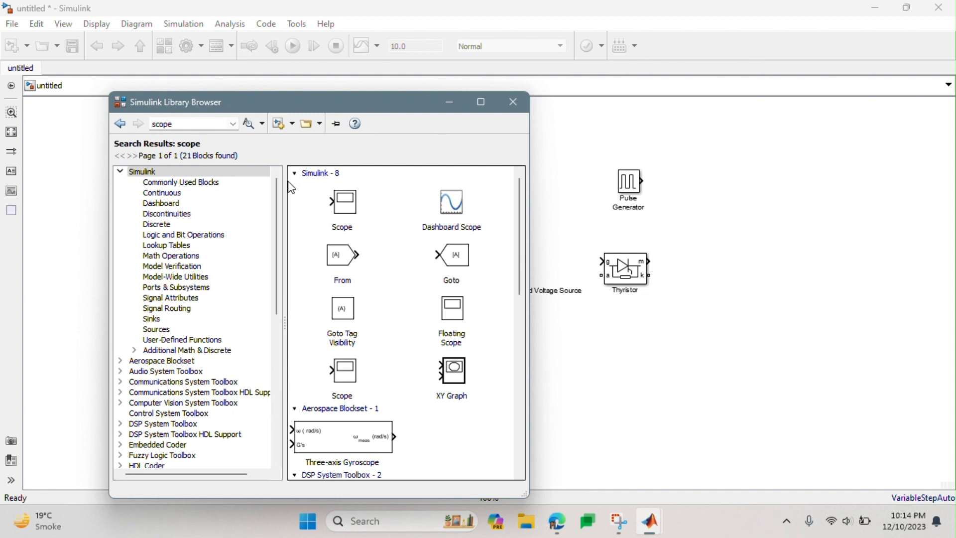
{"action": "right_click", "coordinate": [358, 207]}
{"action": "left_click", "coordinate": [374, 217]}
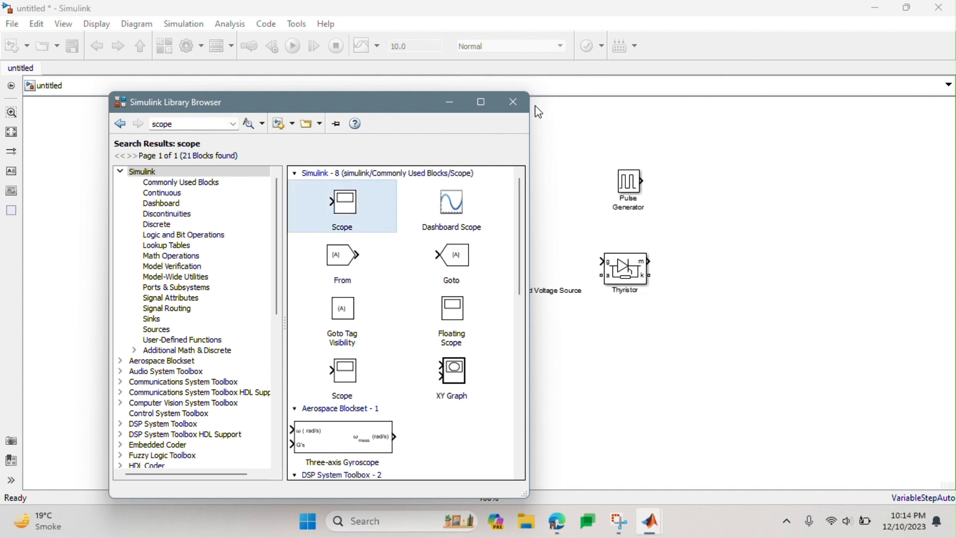
{"action": "left_click", "coordinate": [520, 105]}
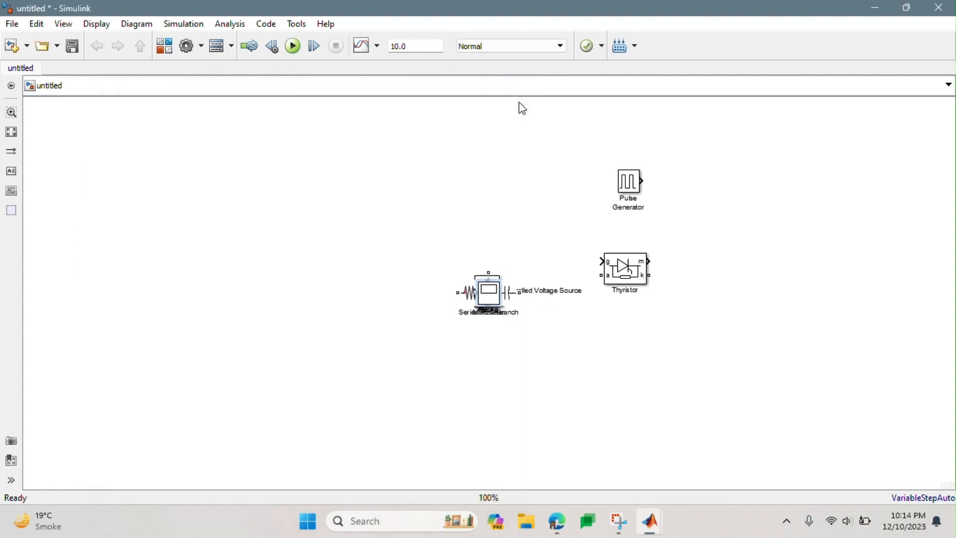
{"action": "left_click", "coordinate": [576, 402]}
{"action": "left_click_drag", "start_coordinate": [519, 293], "coordinate": [667, 318]}
{"action": "key", "text": "ctrl+z"}
- Unstack the overlapping blocks by moving the Scope and Mux right of the Thyristor, and the Demux and Series RLC Branch below it
{"action": "left_click_drag", "start_coordinate": [488, 298], "coordinate": [755, 323]}
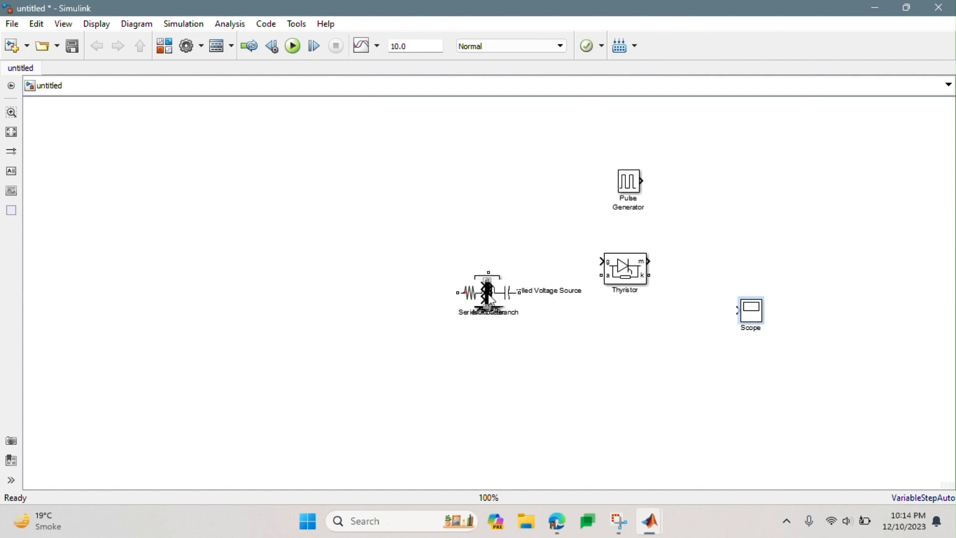
{"action": "left_click_drag", "start_coordinate": [488, 293], "coordinate": [725, 209]}
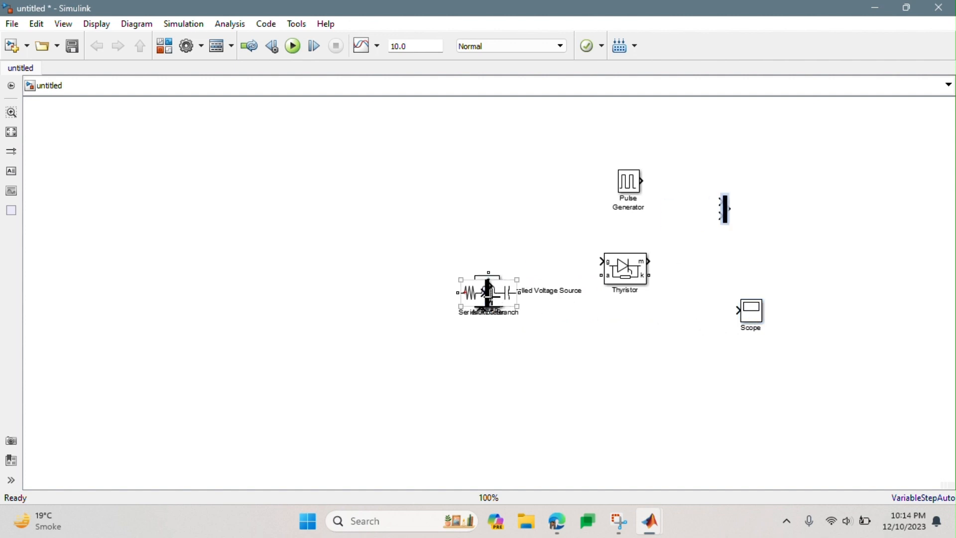
{"action": "left_click_drag", "start_coordinate": [488, 293], "coordinate": [674, 362]}
{"action": "left_click_drag", "start_coordinate": [496, 292], "coordinate": [591, 414]}
- Move the Multimeter to the upper edge of the model and the Controlled Voltage Source left of the Ramp block
{"action": "left_click", "coordinate": [498, 301]}
{"action": "left_click_drag", "start_coordinate": [498, 302], "coordinate": [537, 124]}
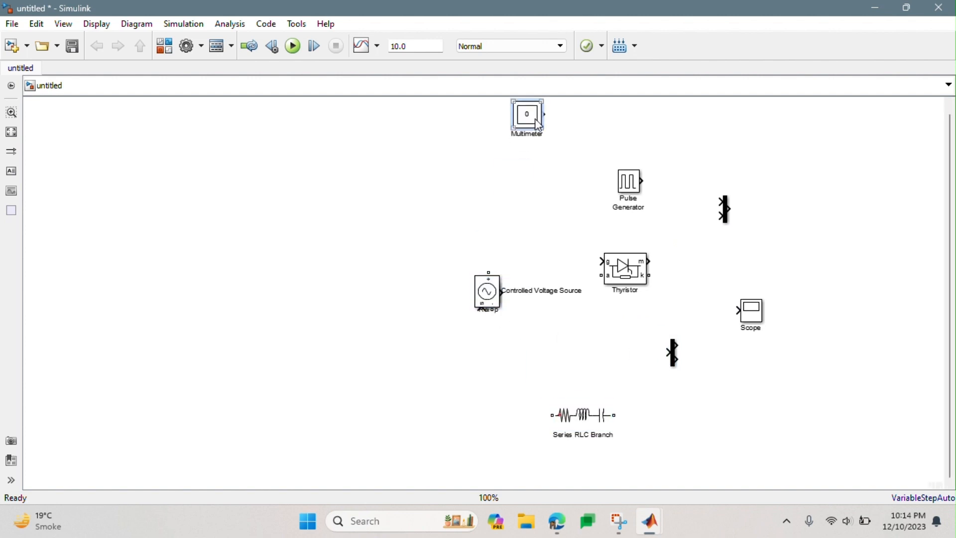
{"action": "left_click_drag", "start_coordinate": [496, 302], "coordinate": [345, 299]}
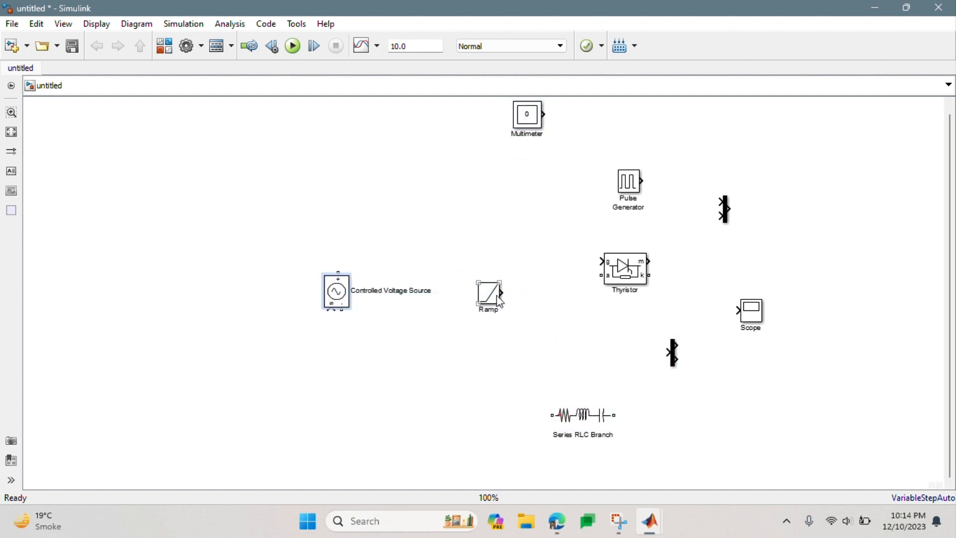
- Move the Ramp below and left of the Controlled Voltage Source and connect its output to the source's signal input
{"action": "left_click_drag", "start_coordinate": [499, 294], "coordinate": [302, 332]}
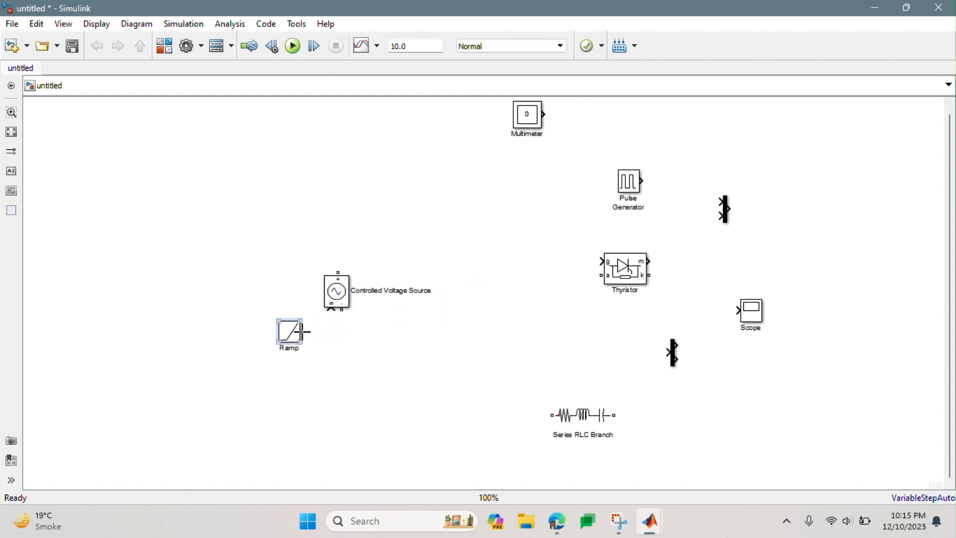
{"action": "left_click", "coordinate": [503, 347]}
{"action": "left_click", "coordinate": [647, 189]}
{"action": "left_click", "coordinate": [281, 341]}
{"action": "mouse_move", "coordinate": [295, 339]}
{"action": "left_mouse_down"}
{"action": "mouse_move", "coordinate": [279, 355]}
{"action": "mouse_move", "coordinate": [331, 312]}
{"action": "left_mouse_up"}
{"action": "left_click", "coordinate": [327, 374]}
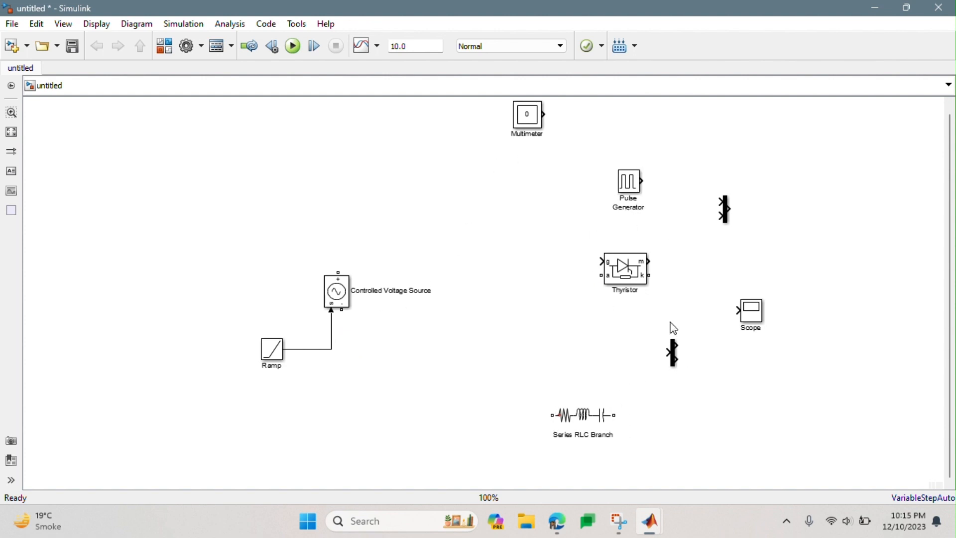
- Move the Thyristor above and right of the Controlled Voltage Source and connect the source's positive terminal to the anode (a)
{"action": "left_click", "coordinate": [632, 275]}
{"action": "left_click_drag", "start_coordinate": [633, 275], "coordinate": [476, 227]}
{"action": "left_click_drag", "start_coordinate": [338, 274], "coordinate": [443, 230]}
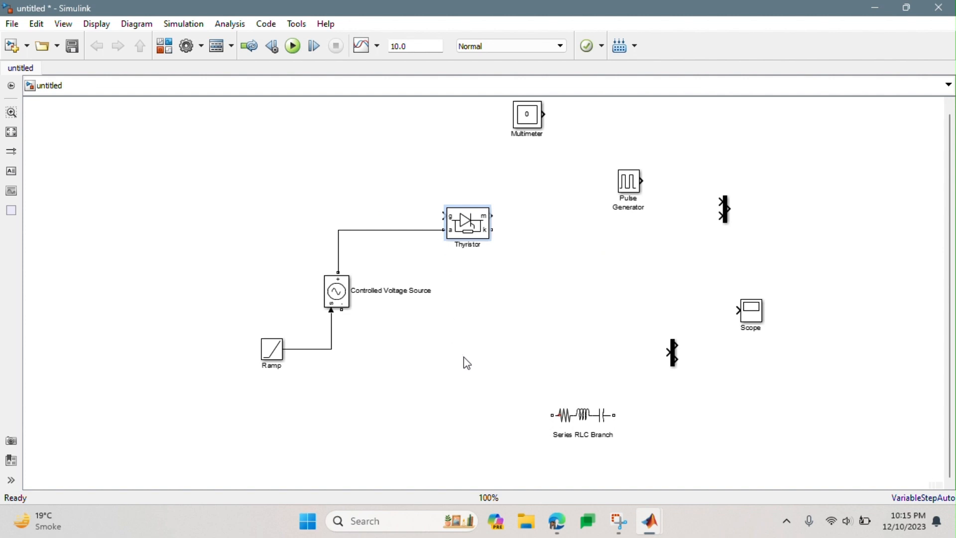
- Connect the Pulse Generator to the Thyristor's gate (g) and place it above the Ramp so that the gate wire runs straight
{"action": "left_click_drag", "start_coordinate": [634, 187], "coordinate": [442, 216]}
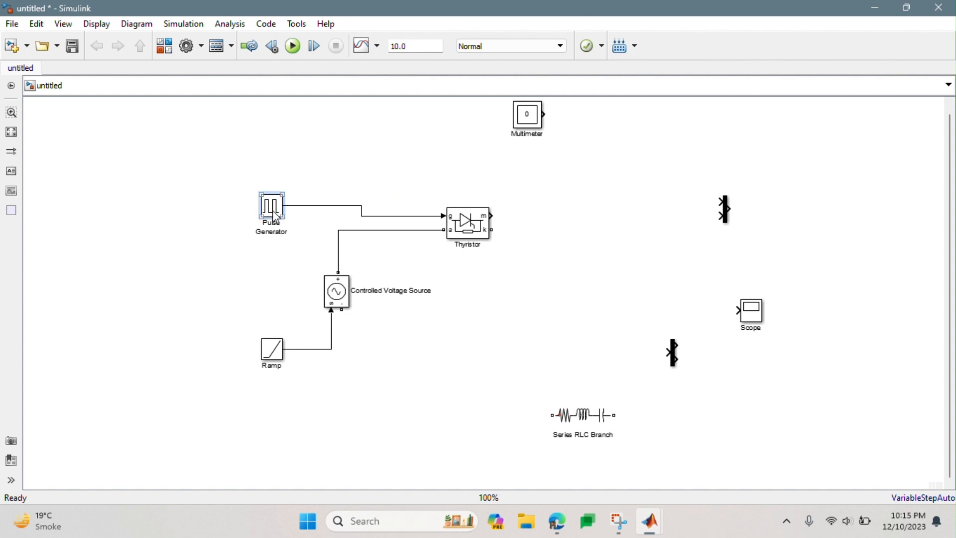
{"action": "left_click_drag", "start_coordinate": [276, 215], "coordinate": [275, 226]}
{"action": "left_click", "coordinate": [534, 355]}
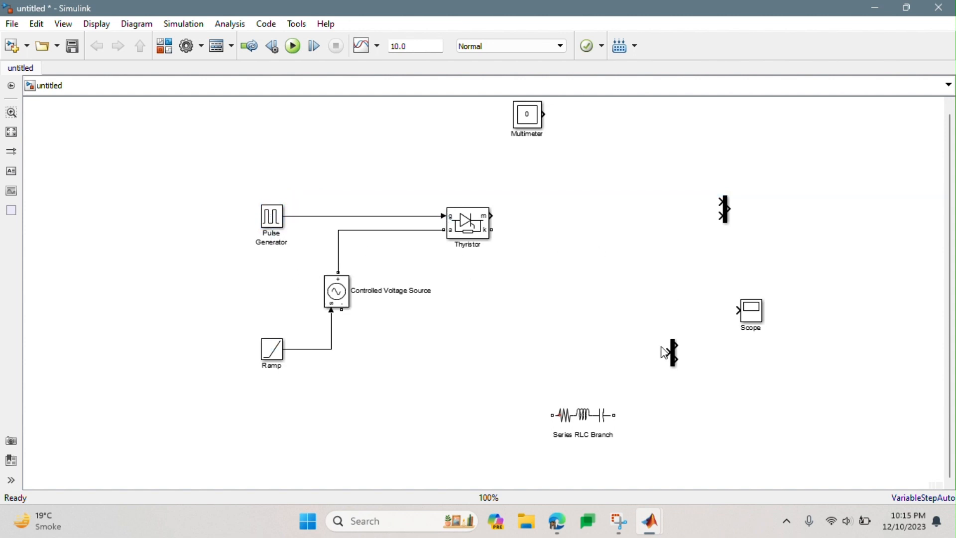
- Configure the Series RLC Branch with branch type R, a resistance of 2 ohms and Branch voltage measurement
{"action": "left_click", "coordinate": [592, 421]}
{"action": "double_click", "coordinate": [592, 423]}
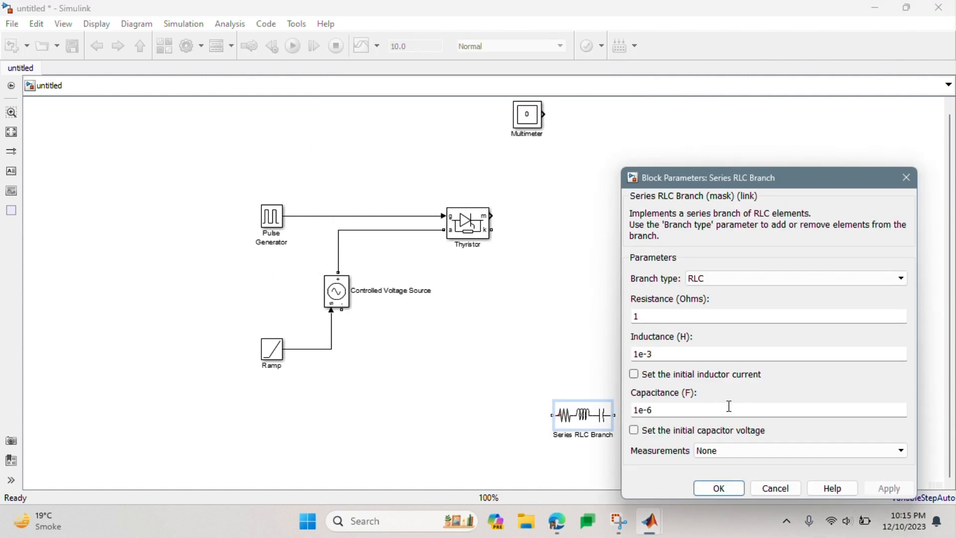
{"action": "left_click", "coordinate": [707, 279]}
{"action": "left_click", "coordinate": [705, 301]}
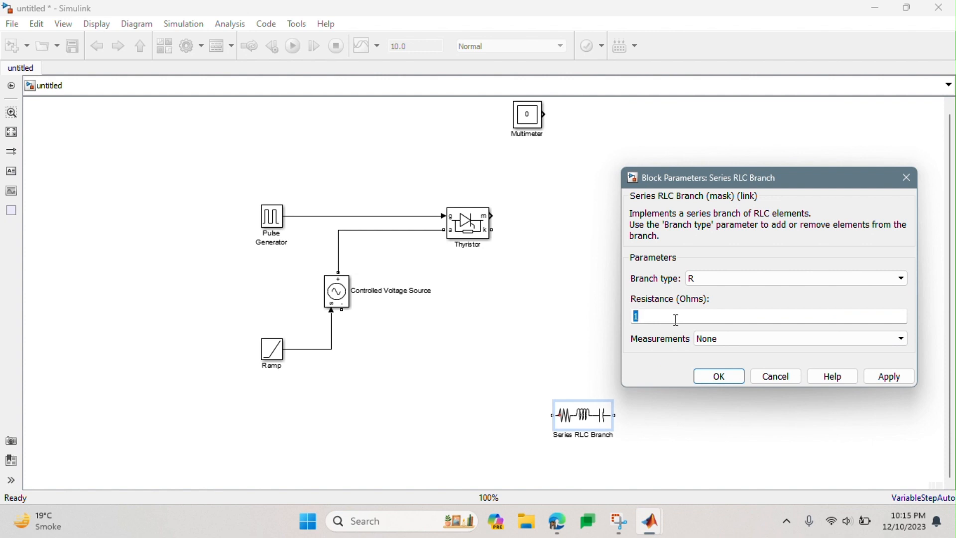
{"action": "type", "text": "2"}
{"action": "left_click", "coordinate": [707, 337]}
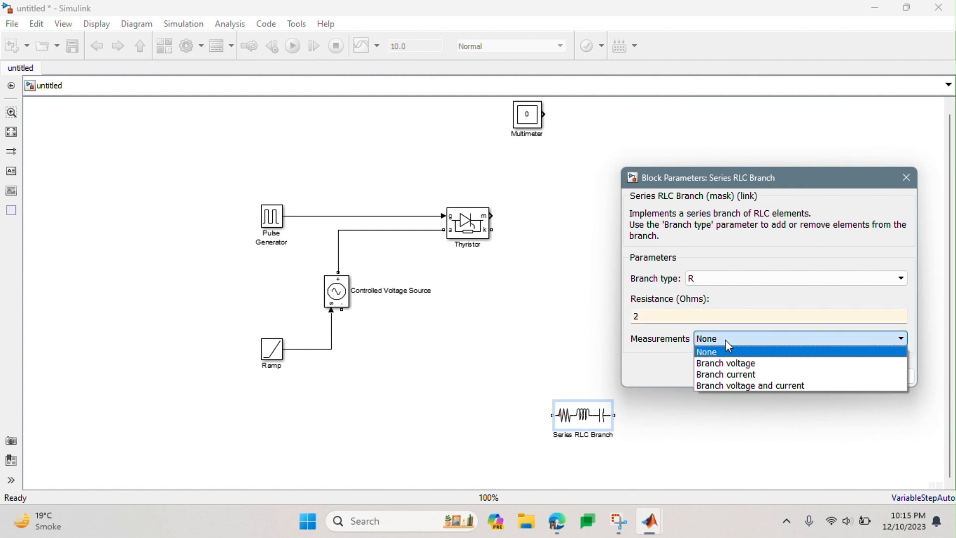
{"action": "left_click", "coordinate": [733, 363]}
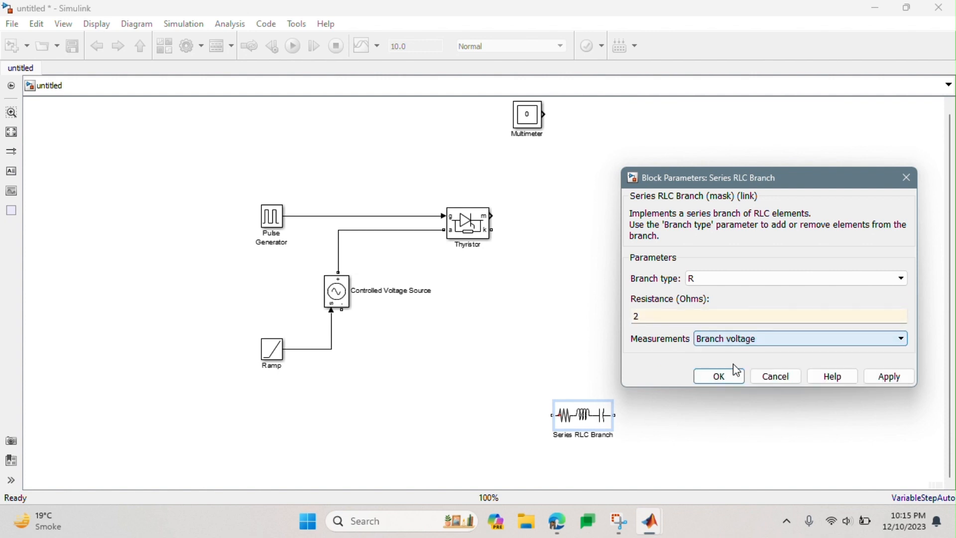
{"action": "left_click", "coordinate": [897, 378]}
{"action": "left_click", "coordinate": [703, 377]}
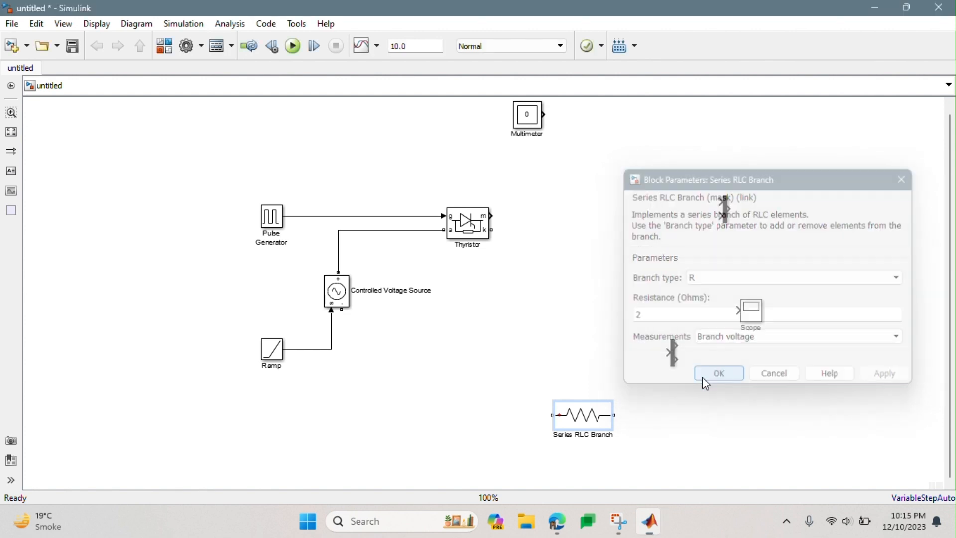
- Rotate the Series RLC Branch to vertical and place it right of the Controlled Voltage Source, at the same height
{"action": "key", "text": "ctrl+r"}
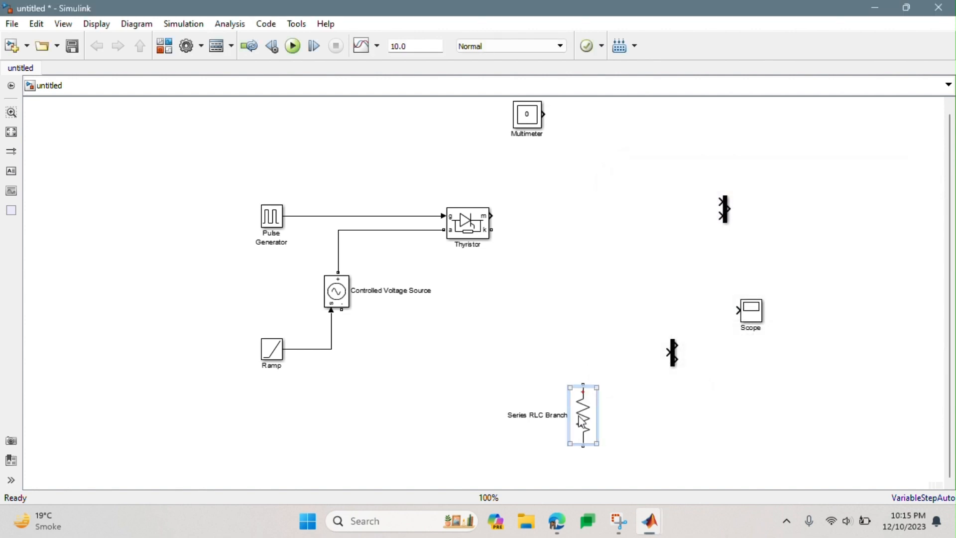
{"action": "left_click_drag", "start_coordinate": [583, 418], "coordinate": [623, 294]}
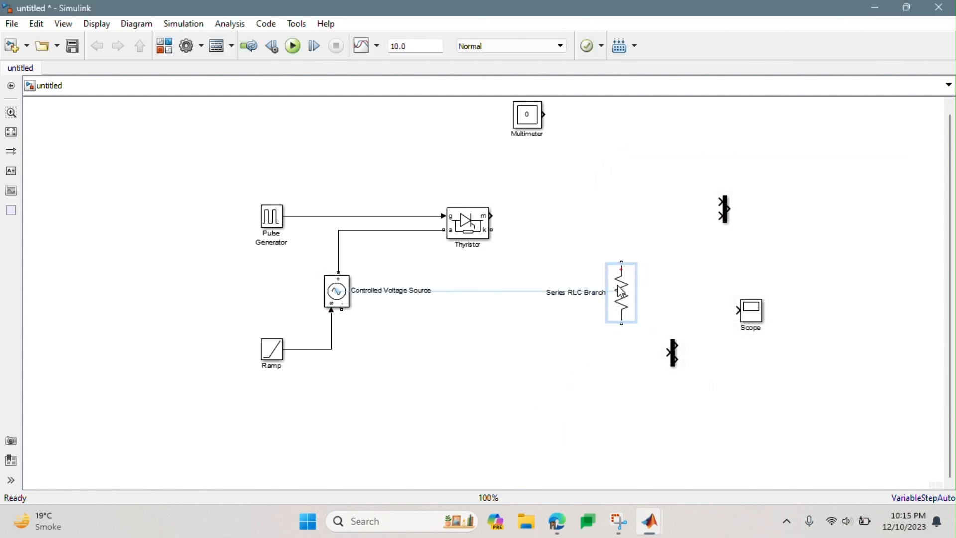
{"action": "left_click", "coordinate": [556, 422]}
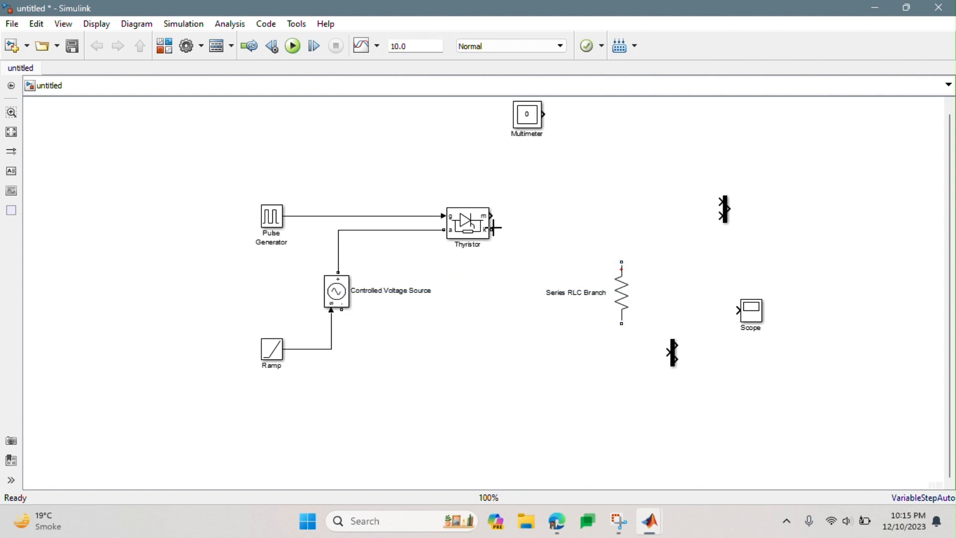
- Wire the Thyristor's cathode (k) to the resistor's upper end and the lower end to the source's negative terminal, routing that wire beneath the circuit
{"action": "mouse_move", "coordinate": [492, 230]}
{"action": "left_mouse_down"}
{"action": "mouse_move", "coordinate": [591, 239]}
{"action": "mouse_move", "coordinate": [622, 262]}
{"action": "left_mouse_up"}
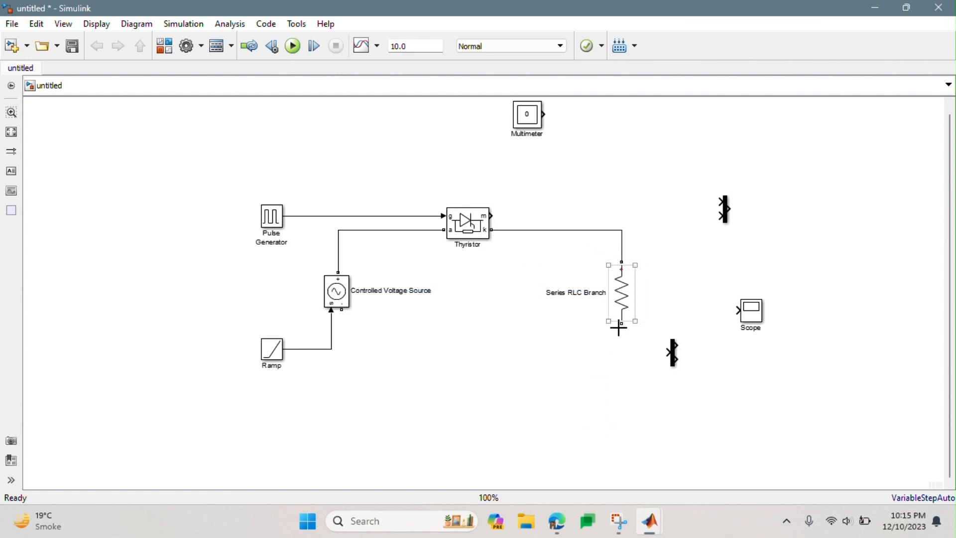
{"action": "left_click_drag", "start_coordinate": [620, 325], "coordinate": [342, 311]}
{"action": "left_click_drag", "start_coordinate": [448, 332], "coordinate": [452, 367]}
{"action": "left_click", "coordinate": [548, 461]}
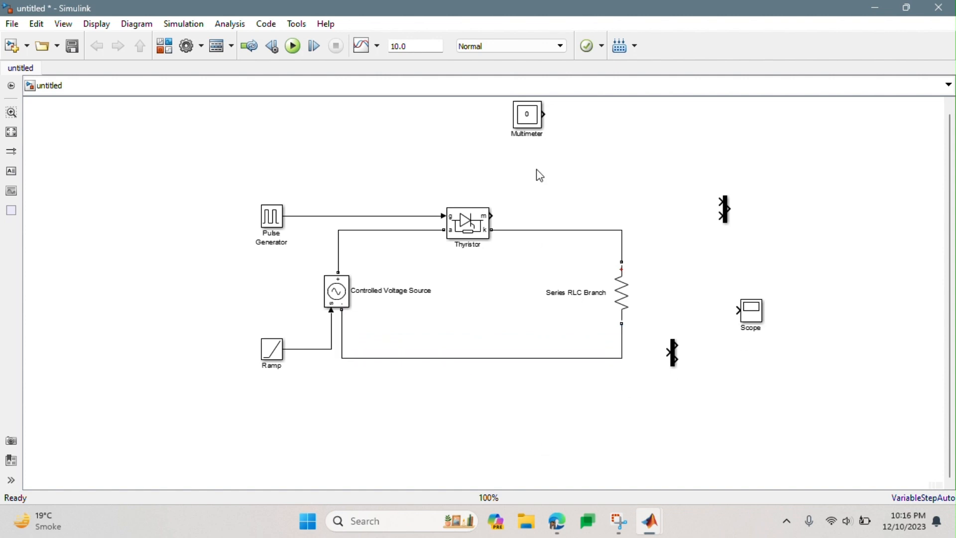
- Move the Multimeter above the circuit, between the Pulse Generator and the Thyristor
{"action": "left_click_drag", "start_coordinate": [529, 126], "coordinate": [385, 173]}
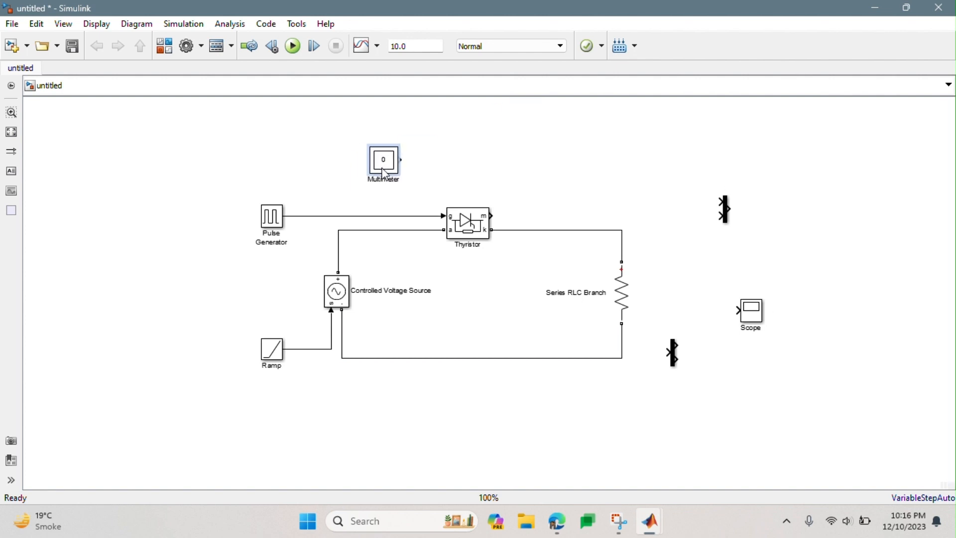
{"action": "left_click", "coordinate": [726, 208]}
{"action": "right_click", "coordinate": [724, 184]}
{"action": "left_click", "coordinate": [709, 204]}
{"action": "left_click", "coordinate": [725, 210]}
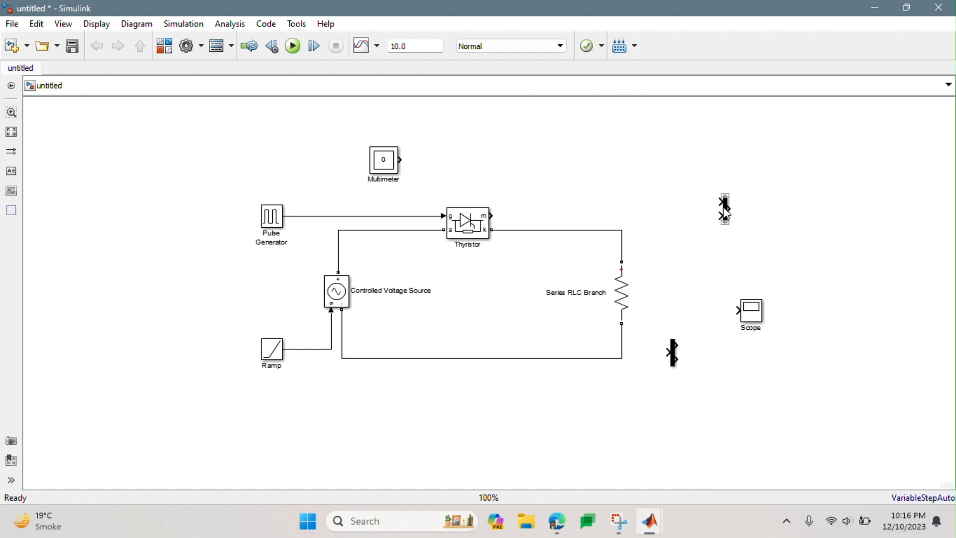
{"action": "double_click", "coordinate": [725, 209]}
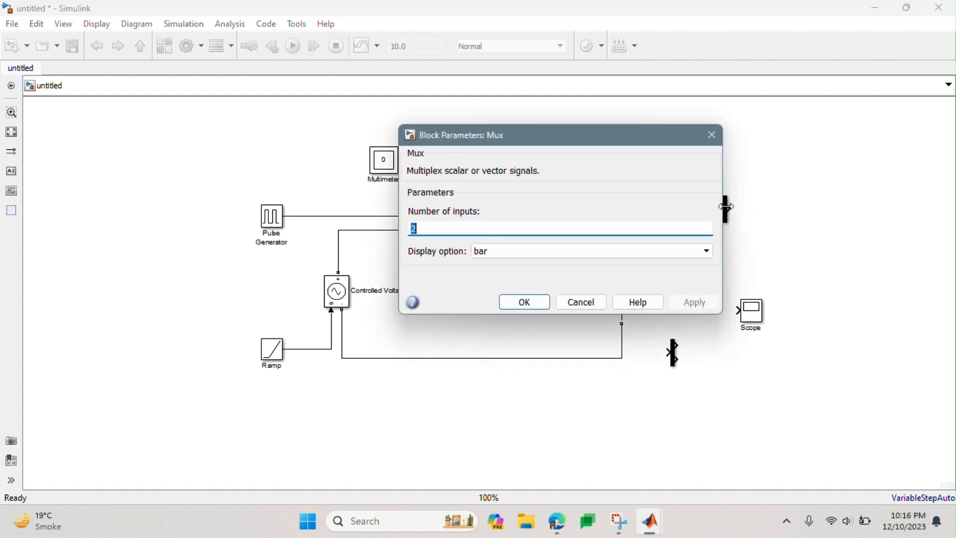
{"action": "left_click", "coordinate": [713, 137]}
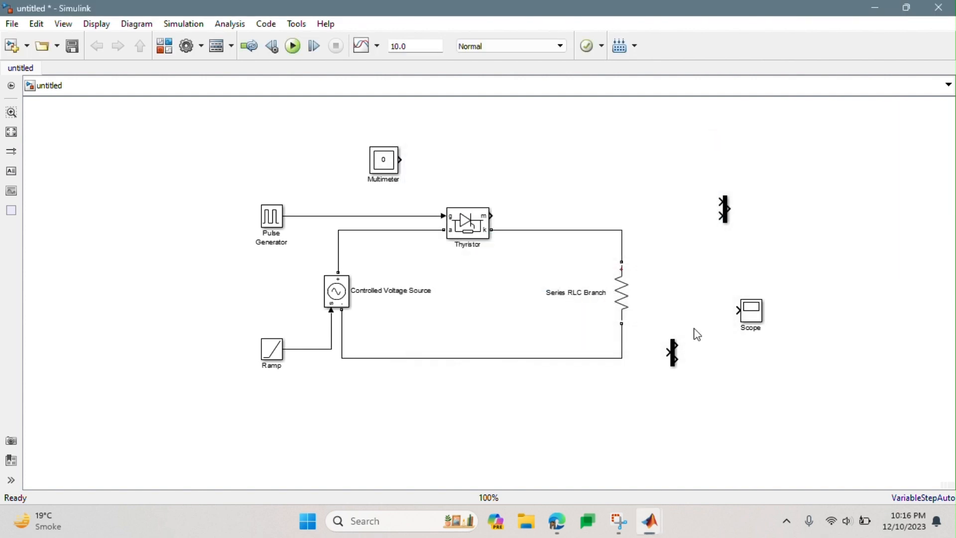
- Show the Demux block's name and place the block just right of the Multimeter
{"action": "left_click", "coordinate": [674, 353]}
{"action": "mouse_move", "coordinate": [675, 337]}
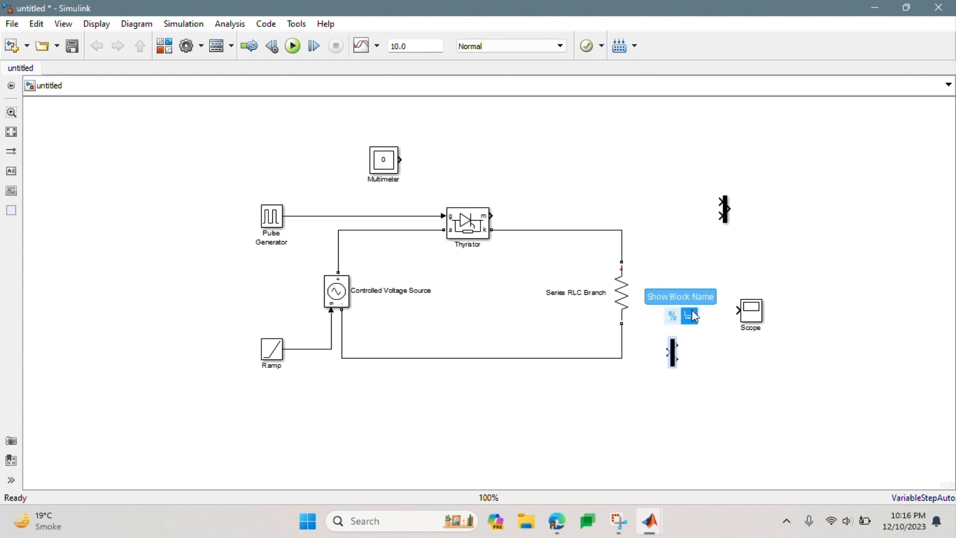
{"action": "left_click_drag", "start_coordinate": [672, 352], "coordinate": [434, 153]}
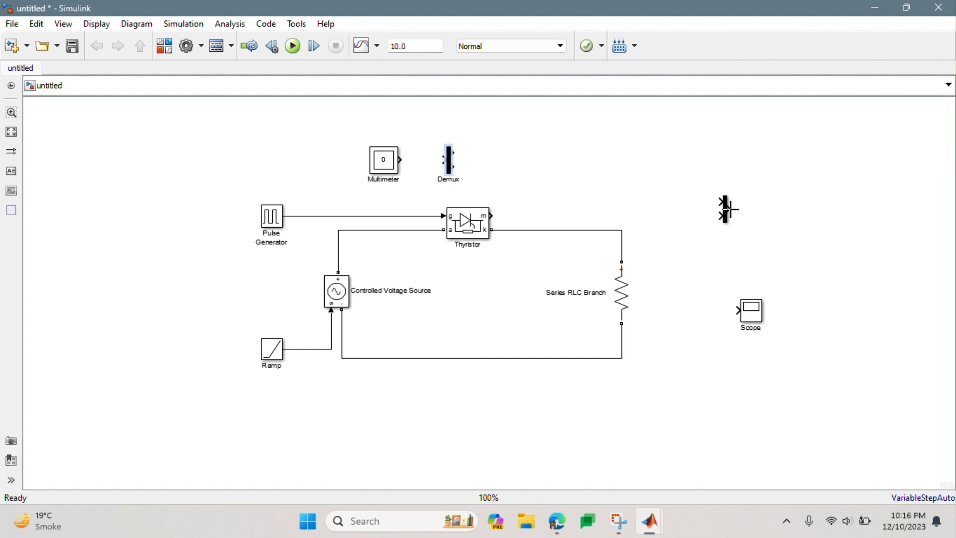
- Show the Mux block's name and connect the Multimeter output to the Demux input
{"action": "left_click", "coordinate": [725, 212]}
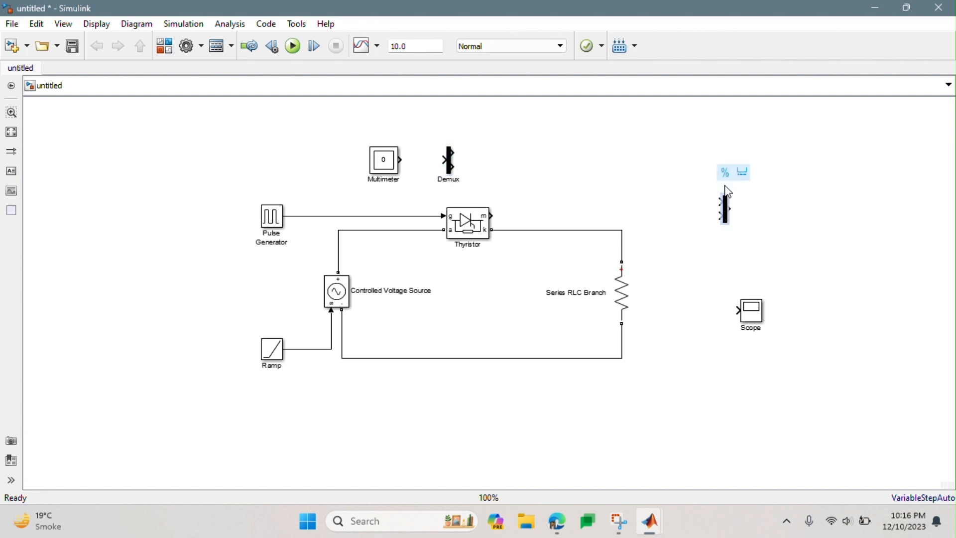
{"action": "left_click", "coordinate": [743, 180]}
{"action": "left_click_drag", "start_coordinate": [402, 160], "coordinate": [444, 160]}
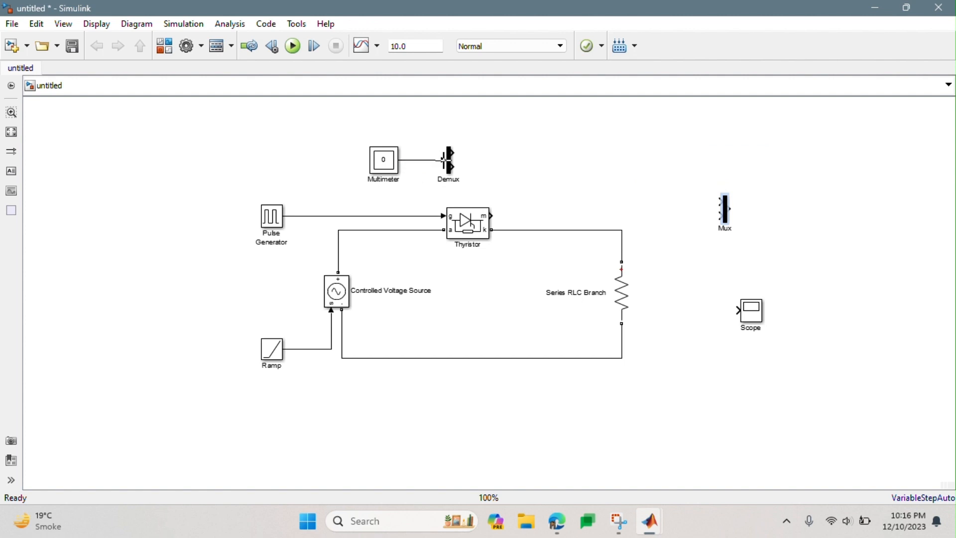
- Configure the Scope with 4 input ports and a display layout of four rows in one column, and close its window
{"action": "left_click", "coordinate": [750, 316]}
{"action": "double_click", "coordinate": [758, 314]}
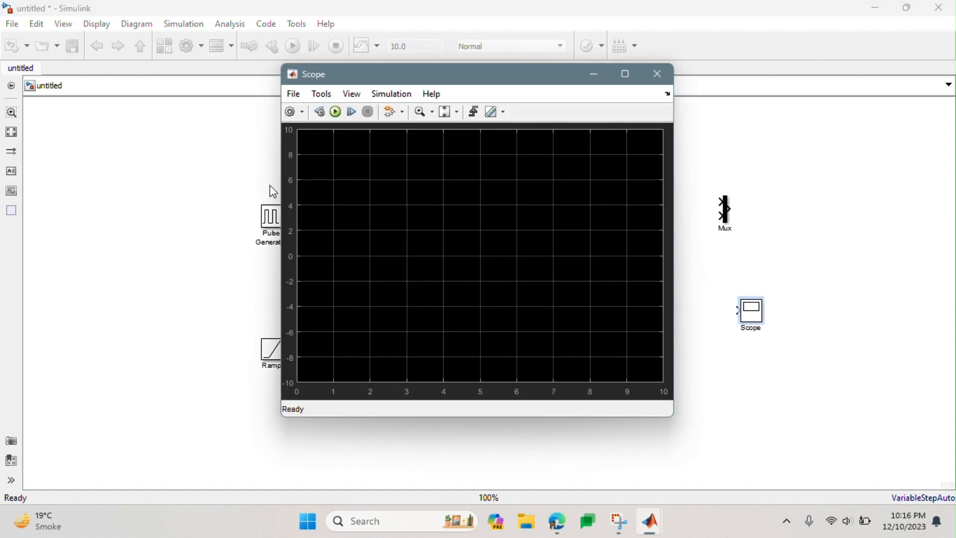
{"action": "left_click", "coordinate": [294, 95]}
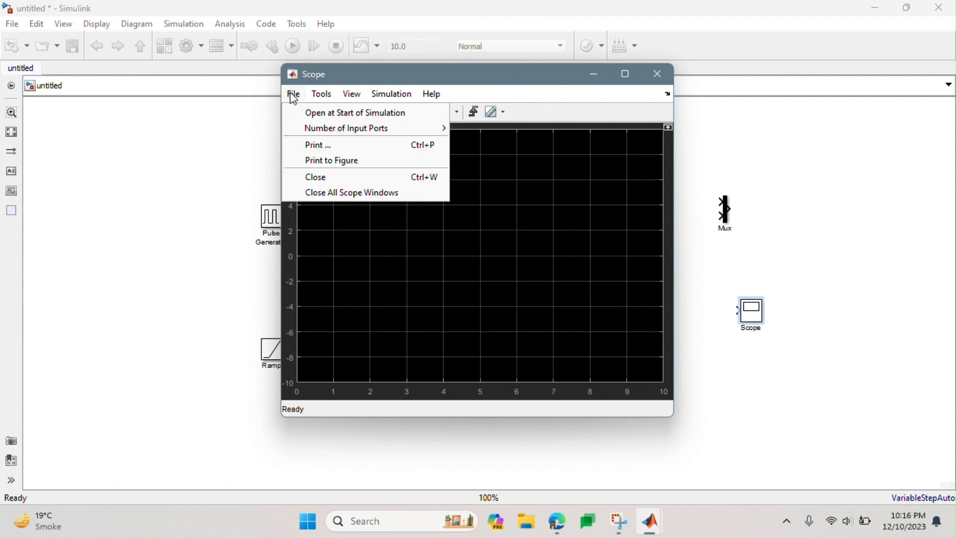
{"action": "left_click", "coordinate": [384, 84]}
{"action": "left_click", "coordinate": [294, 114]}
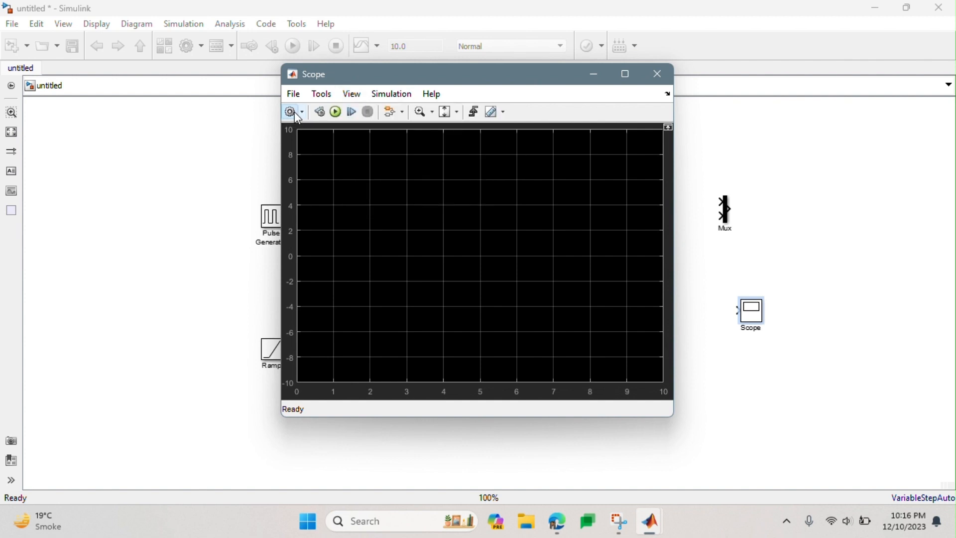
{"action": "left_click", "coordinate": [298, 115]}
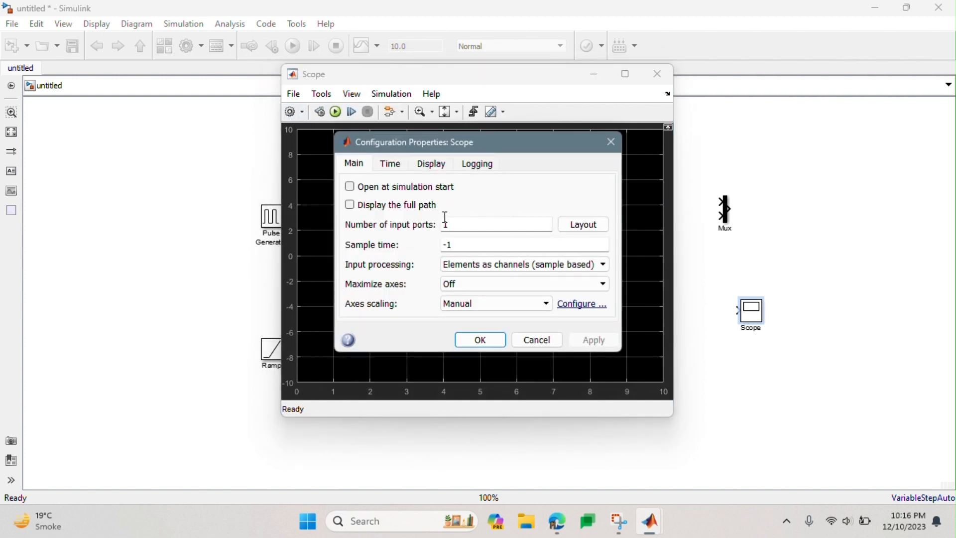
{"action": "type", "text": "4"}
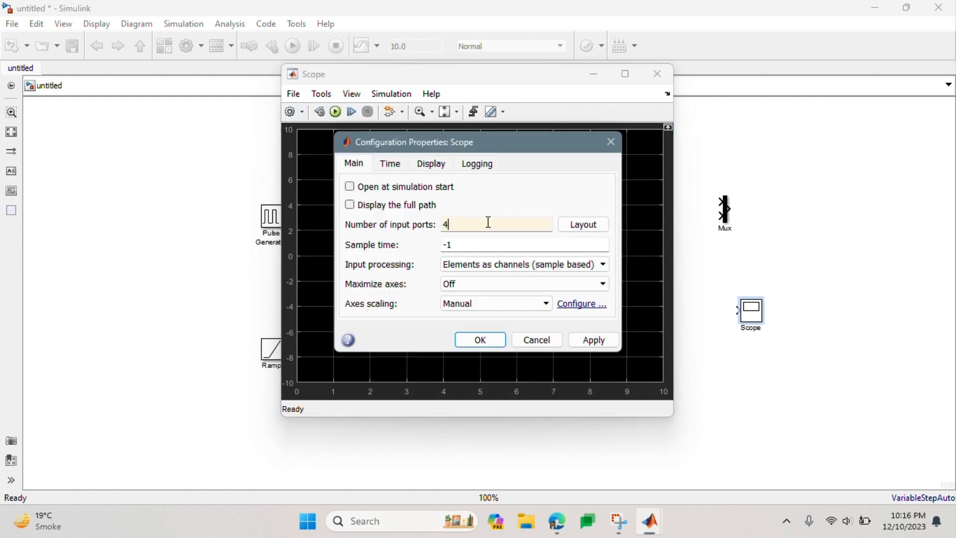
{"action": "left_click", "coordinate": [583, 230]}
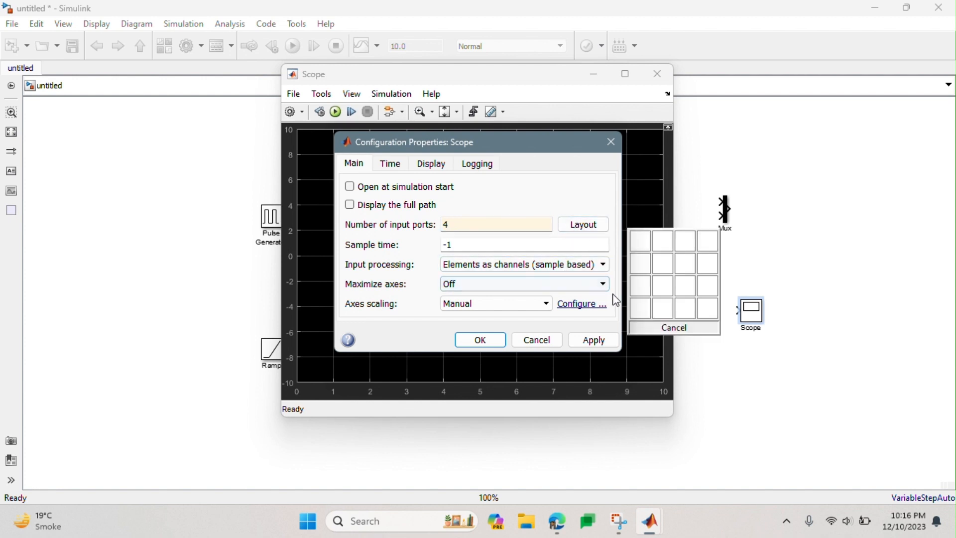
{"action": "left_click", "coordinate": [633, 307]}
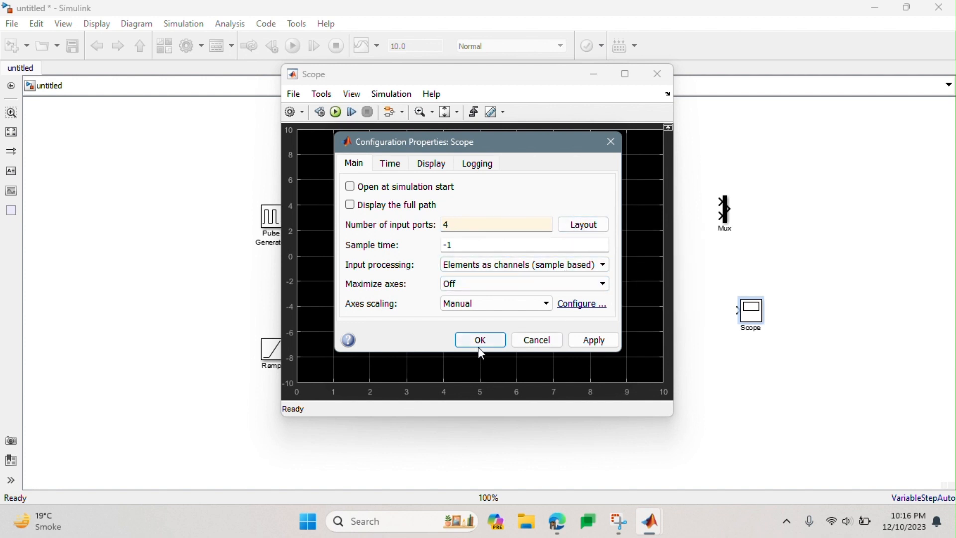
{"action": "left_click", "coordinate": [594, 340]}
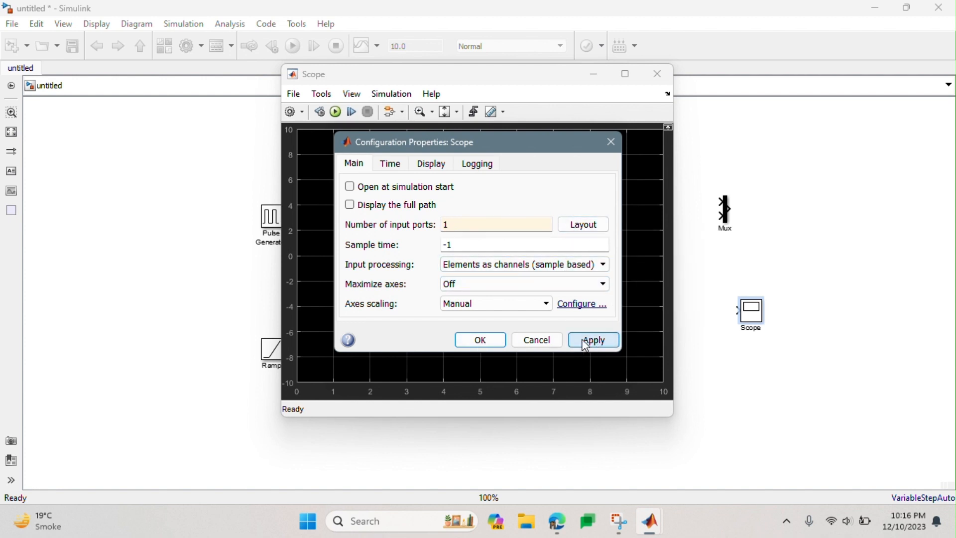
{"action": "left_click", "coordinate": [481, 340]}
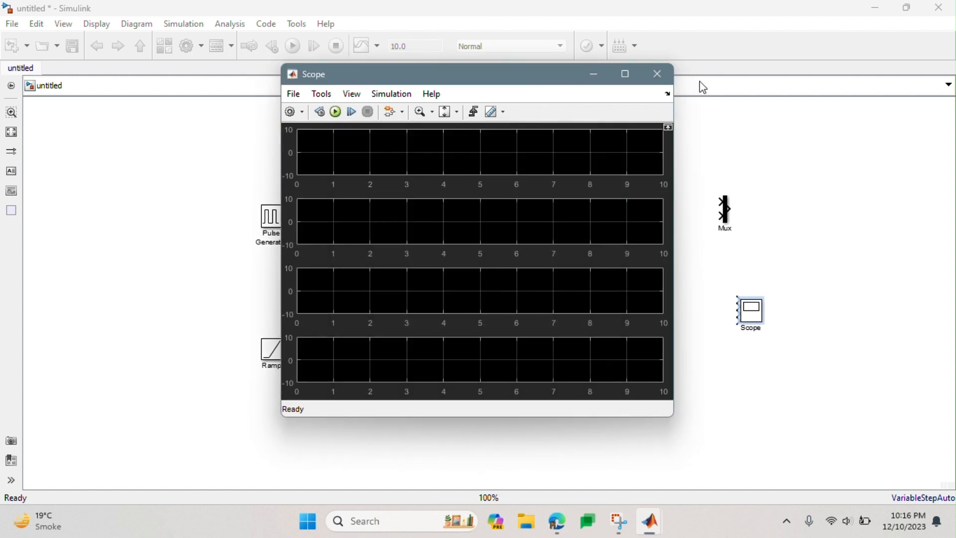
{"action": "left_click", "coordinate": [657, 74]}
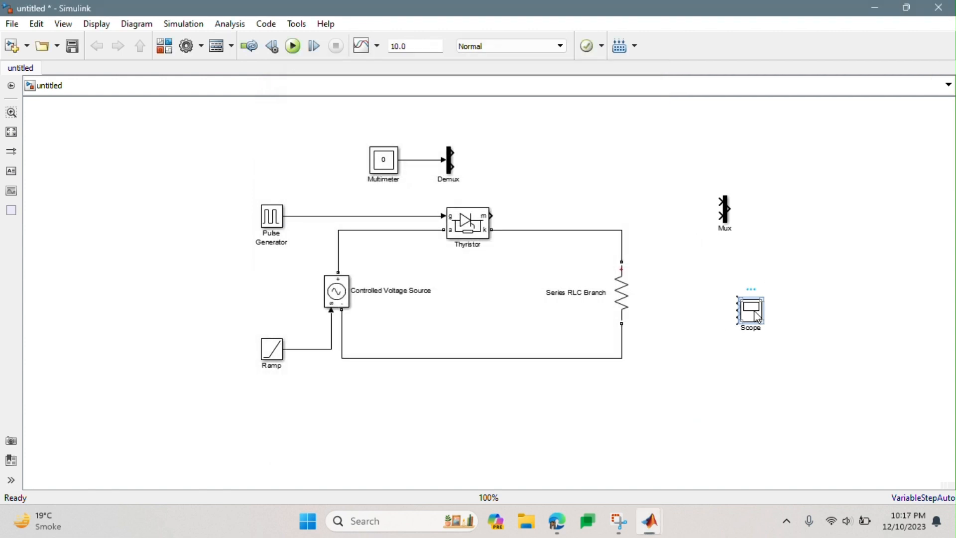
- Enlarge the Scope block to space out its ports and move the Mux above the resistor branch
{"action": "left_click_drag", "start_coordinate": [763, 322], "coordinate": [781, 366]}
{"action": "left_click_drag", "start_coordinate": [727, 215], "coordinate": [646, 197]}
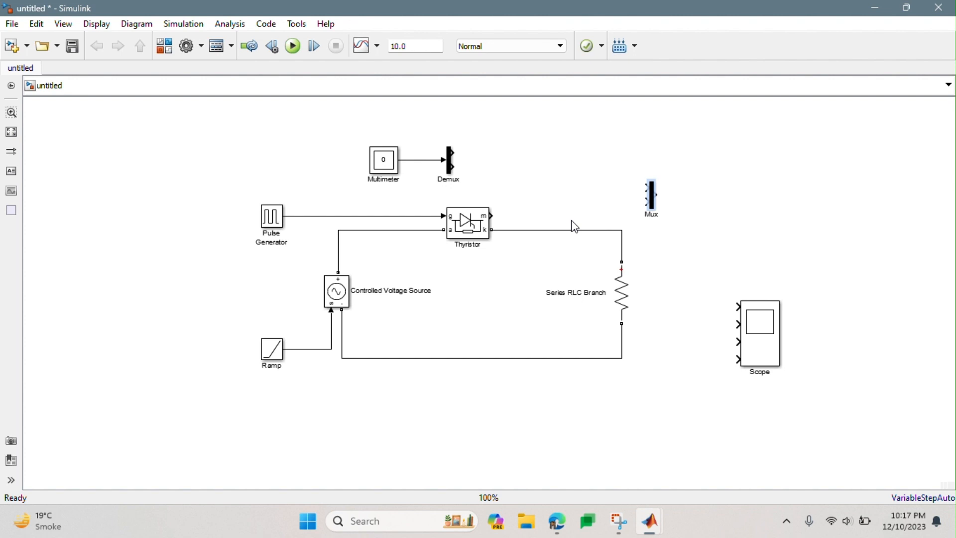
{"action": "left_click", "coordinate": [577, 184]}
- Search the block library for "bus s" and add a Bus Selector to the model
{"action": "left_click", "coordinate": [175, 45]}
{"action": "left_click", "coordinate": [186, 125]}
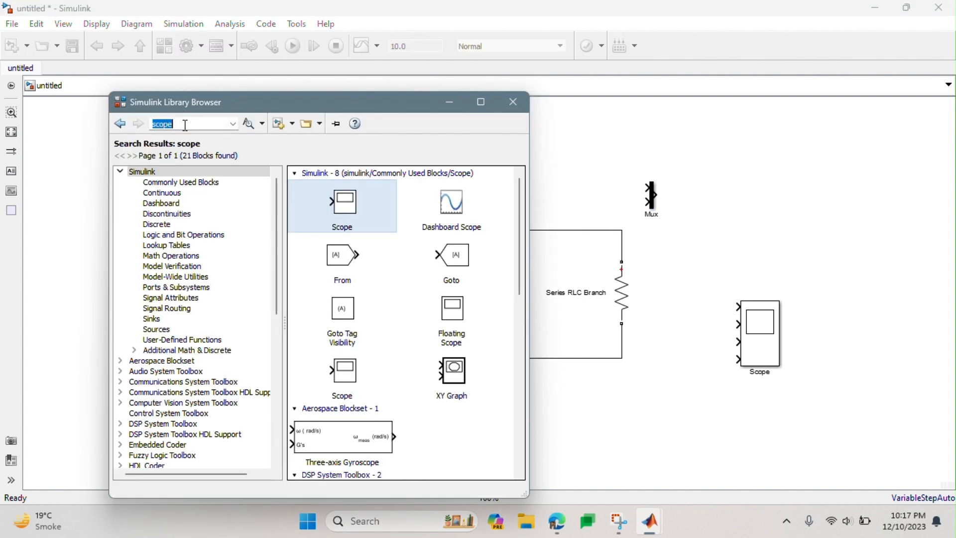
{"action": "type", "text": "bu"}
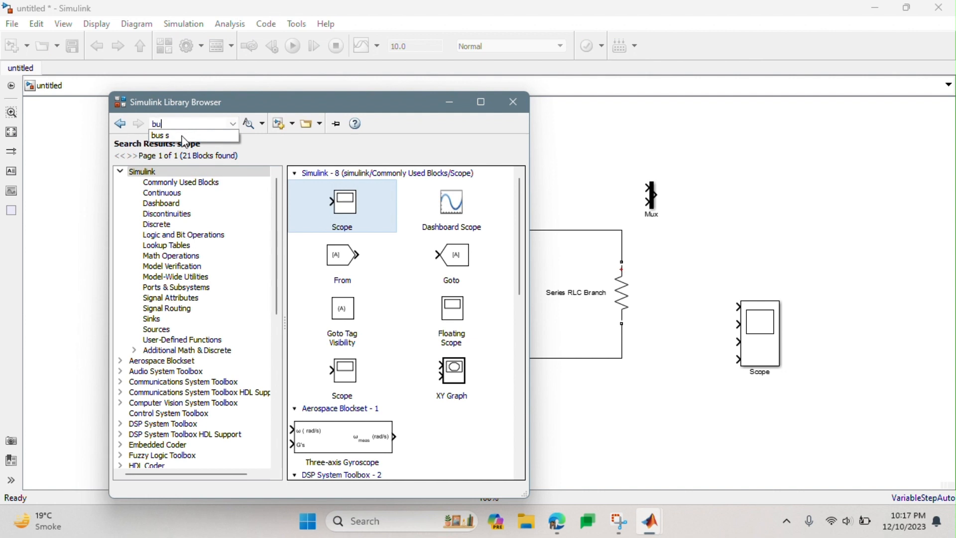
{"action": "left_click", "coordinate": [183, 135]}
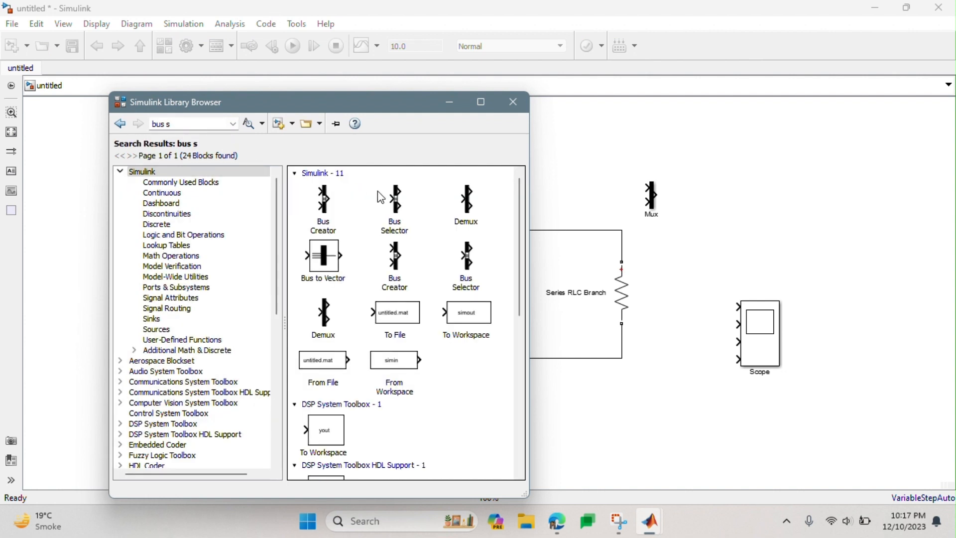
{"action": "left_click_drag", "start_coordinate": [400, 211], "coordinate": [589, 195]}
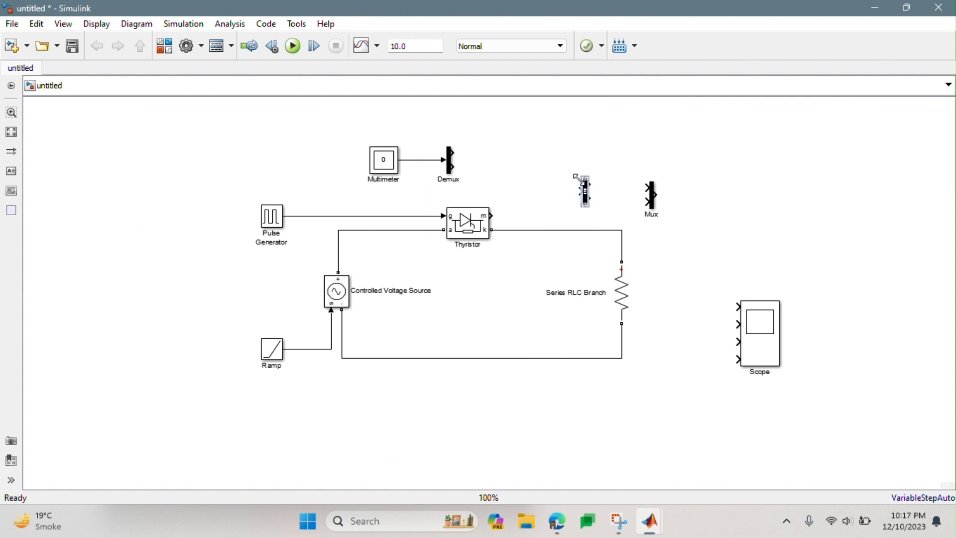
- Place the Bus Selector just right of the Thyristor, with its input connected to the Thyristor's m output
{"action": "left_click_drag", "start_coordinate": [593, 197], "coordinate": [537, 211]}
{"action": "left_click", "coordinate": [531, 217]}
{"action": "left_click", "coordinate": [541, 212]}
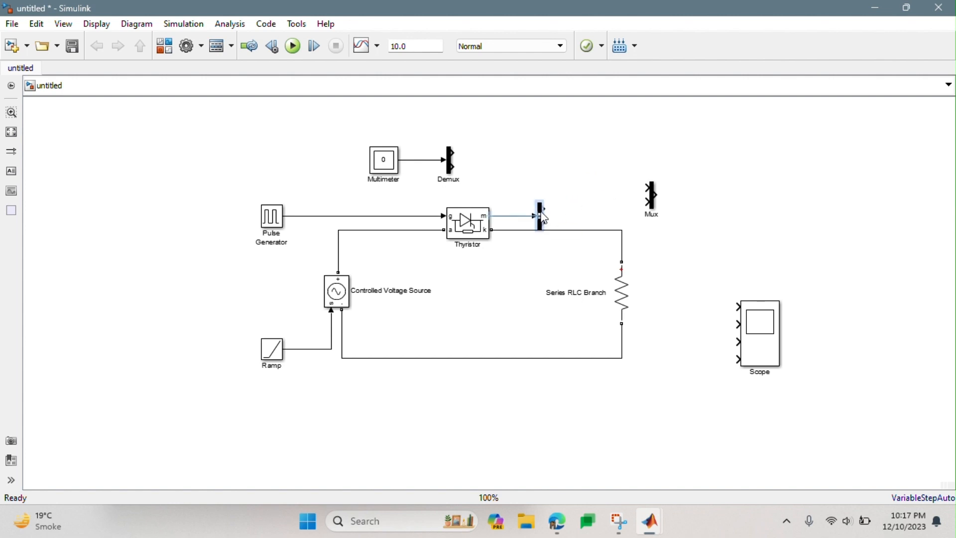
{"action": "left_click_drag", "start_coordinate": [543, 217], "coordinate": [545, 213]}
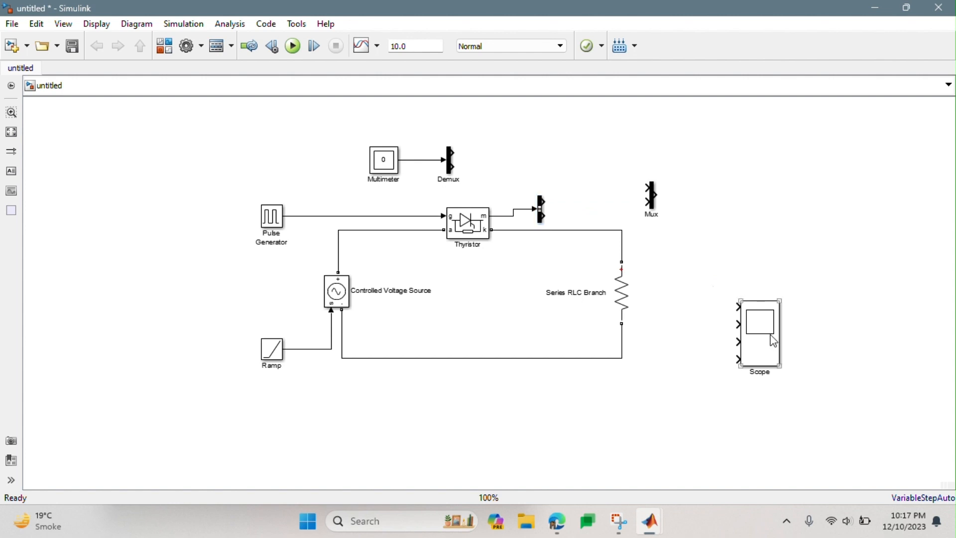
- Move the Scope to the right of the Mux and connect its first input to the Pulse Generator's output line, routed above the Multimeter
{"action": "left_click_drag", "start_coordinate": [771, 337], "coordinate": [740, 208]}
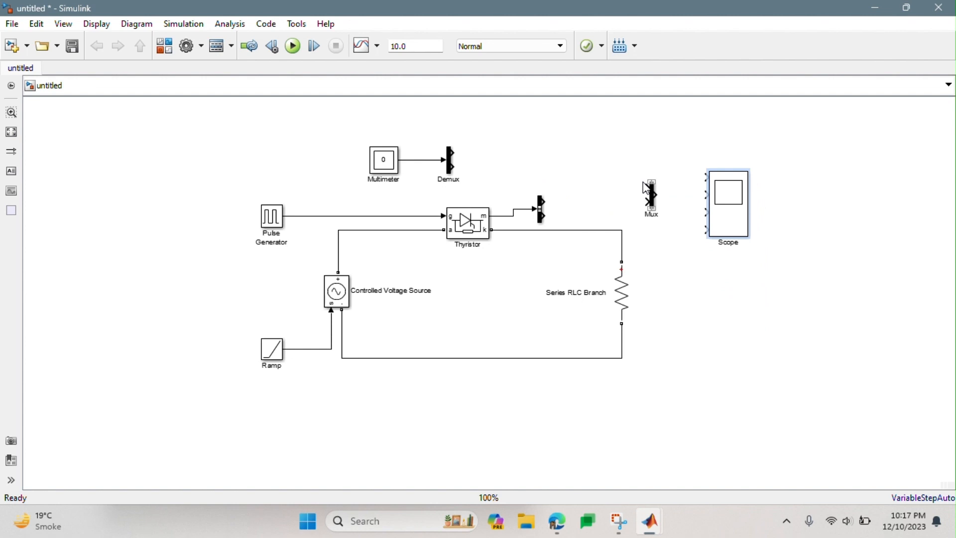
{"action": "left_click_drag", "start_coordinate": [731, 218], "coordinate": [721, 207]}
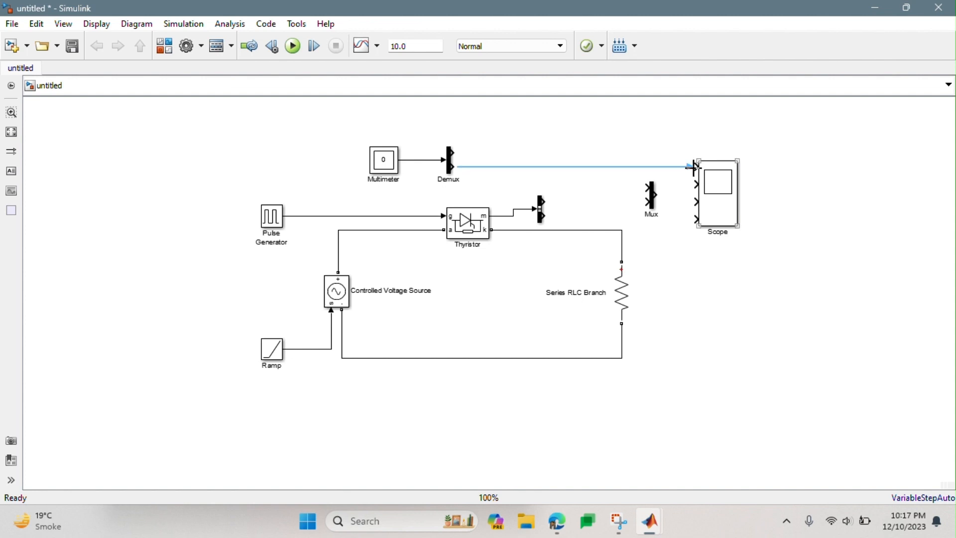
{"action": "mouse_move", "coordinate": [638, 167]}
{"action": "left_mouse_down"}
{"action": "mouse_move", "coordinate": [629, 109]}
{"action": "mouse_move", "coordinate": [356, 142]}
{"action": "mouse_move", "coordinate": [340, 134]}
{"action": "left_mouse_up"}
{"action": "mouse_move", "coordinate": [631, 115]}
{"action": "left_mouse_down"}
{"action": "mouse_move", "coordinate": [525, 109]}
{"action": "mouse_move", "coordinate": [306, 137]}
{"action": "mouse_move", "coordinate": [314, 216]}
{"action": "left_mouse_up"}
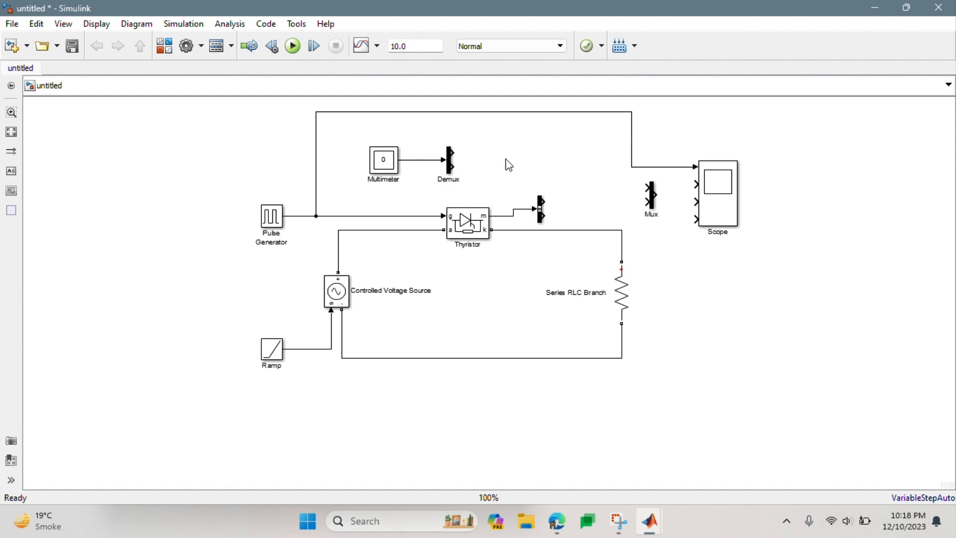
- Connect the Demux's first output to the second Scope input and its second output to the first Mux input
{"action": "left_click_drag", "start_coordinate": [453, 154], "coordinate": [693, 185]}
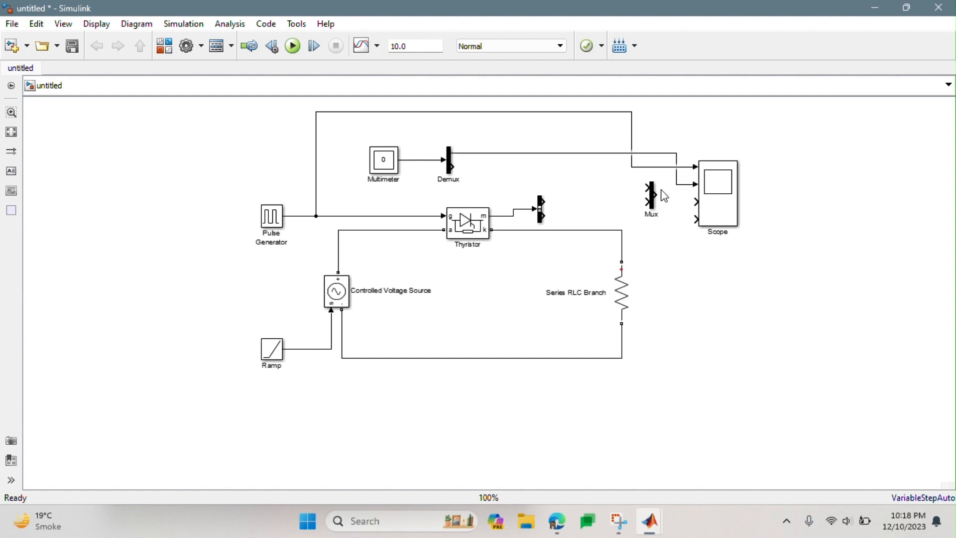
{"action": "mouse_move", "coordinate": [454, 166]}
{"action": "left_mouse_down"}
{"action": "mouse_move", "coordinate": [525, 158]}
{"action": "mouse_move", "coordinate": [647, 188]}
{"action": "left_mouse_up"}
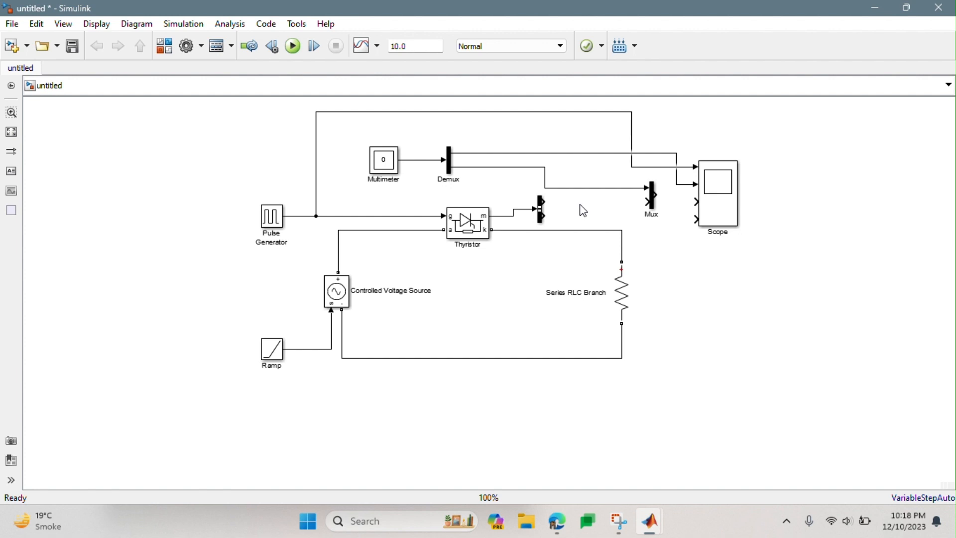
- Connect the Bus Selector's outputs to the third Scope input and second Mux input, and the Mux output to the fourth Scope input
{"action": "left_click", "coordinate": [542, 205]}
{"action": "left_click_drag", "start_coordinate": [543, 202], "coordinate": [692, 201]}
{"action": "left_click_drag", "start_coordinate": [545, 217], "coordinate": [696, 227]}
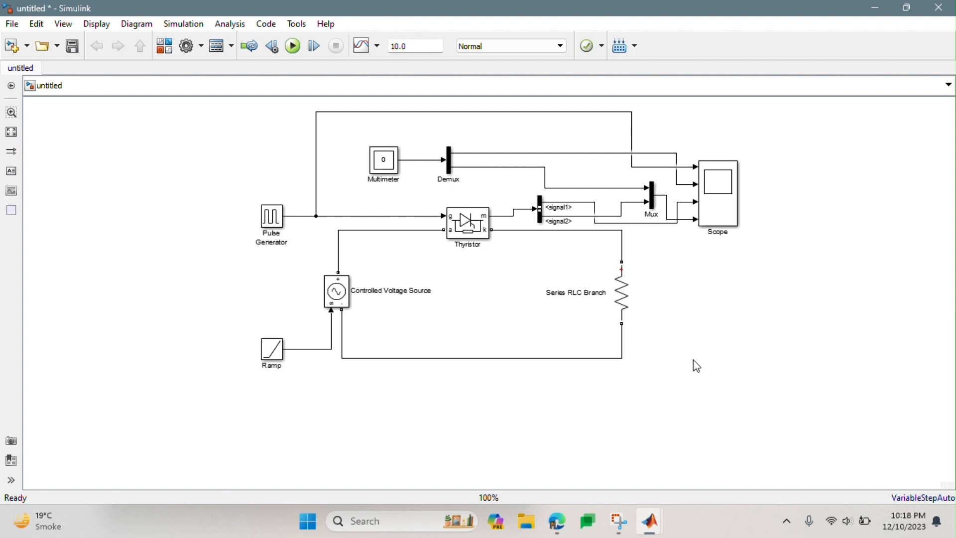
- Find the powergui block in the library, add it to the model and place it above and left of the Pulse Generator
{"action": "left_click", "coordinate": [165, 46]}
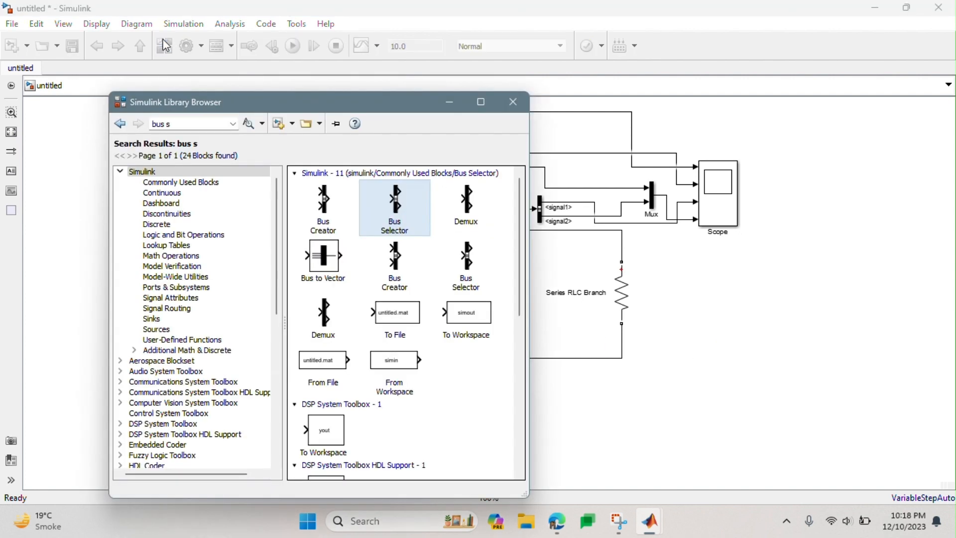
{"action": "left_click", "coordinate": [201, 125]}
{"action": "type", "text": "powergui"}
{"action": "key", "text": "Return"}
{"action": "left_click", "coordinate": [333, 206]}
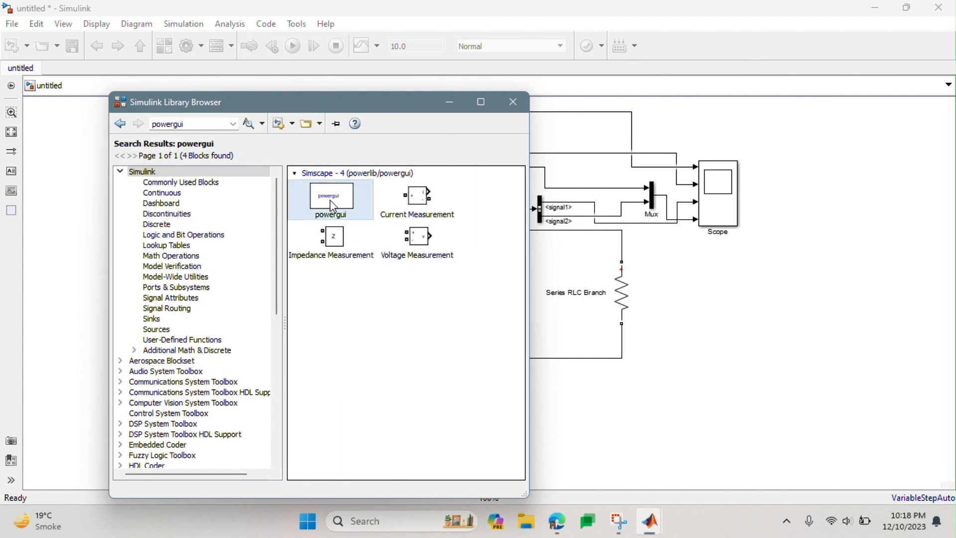
{"action": "right_click", "coordinate": [333, 206]}
{"action": "left_click", "coordinate": [352, 210]}
{"action": "left_click", "coordinate": [520, 111]}
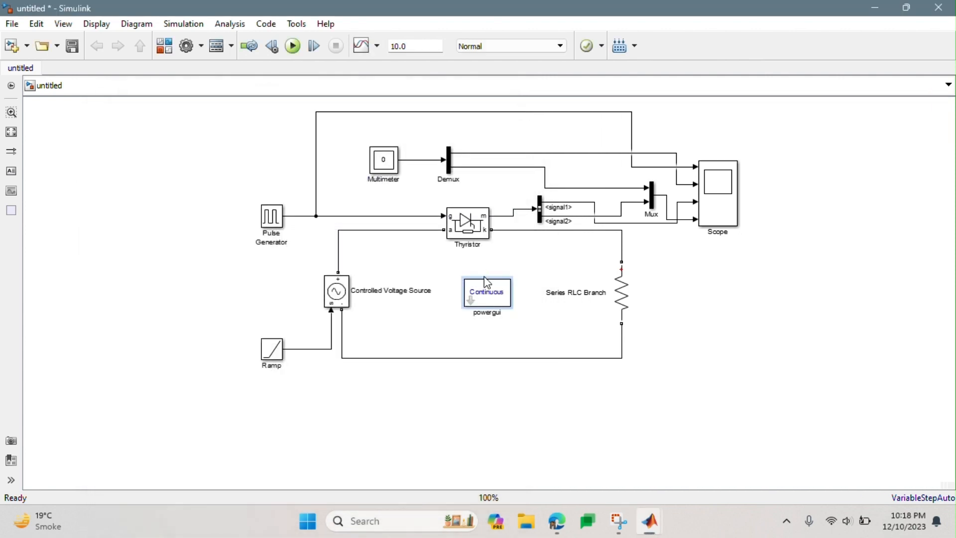
{"action": "left_click_drag", "start_coordinate": [483, 290], "coordinate": [201, 128]}
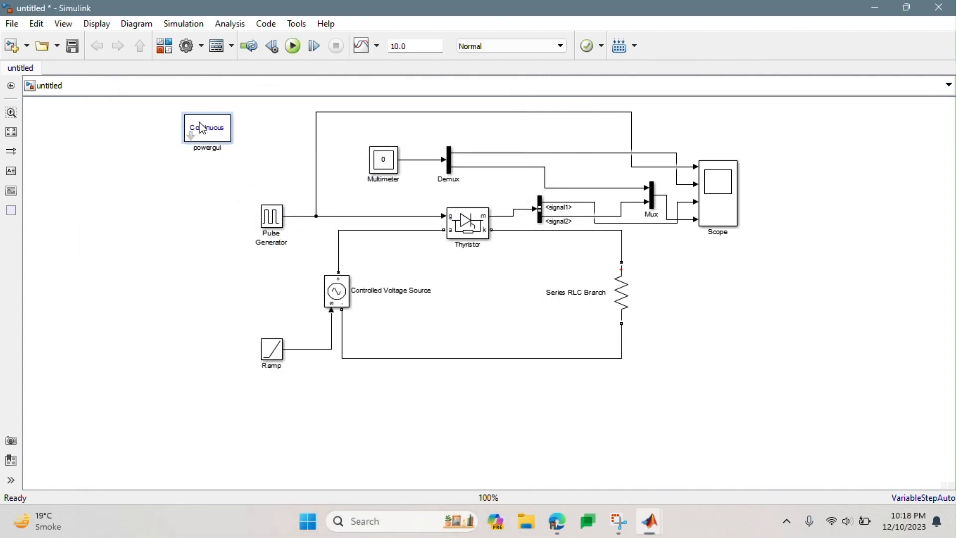
- Set the powergui simulation type to Discrete and apply the change
{"action": "double_click", "coordinate": [202, 129]}
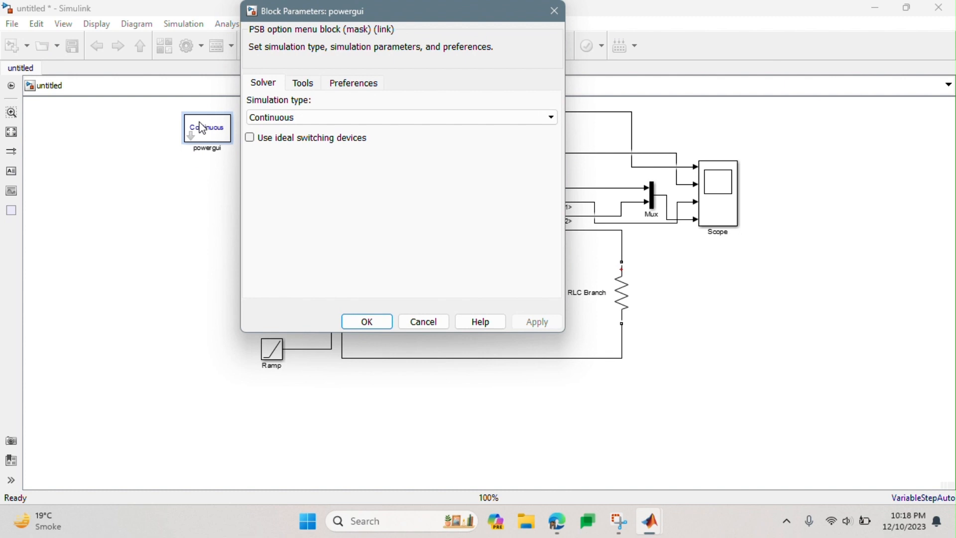
{"action": "left_click", "coordinate": [293, 118]}
{"action": "left_click", "coordinate": [305, 142]}
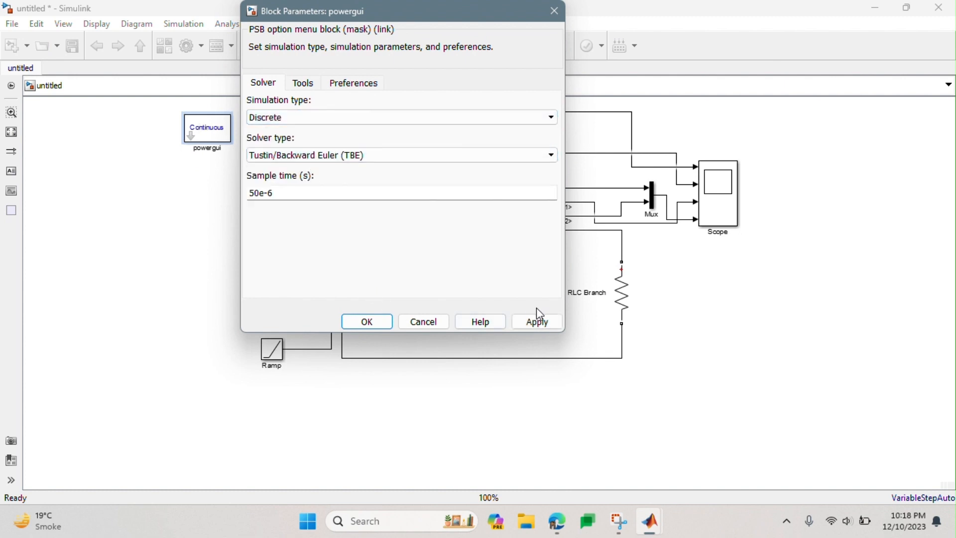
{"action": "left_click", "coordinate": [532, 324]}
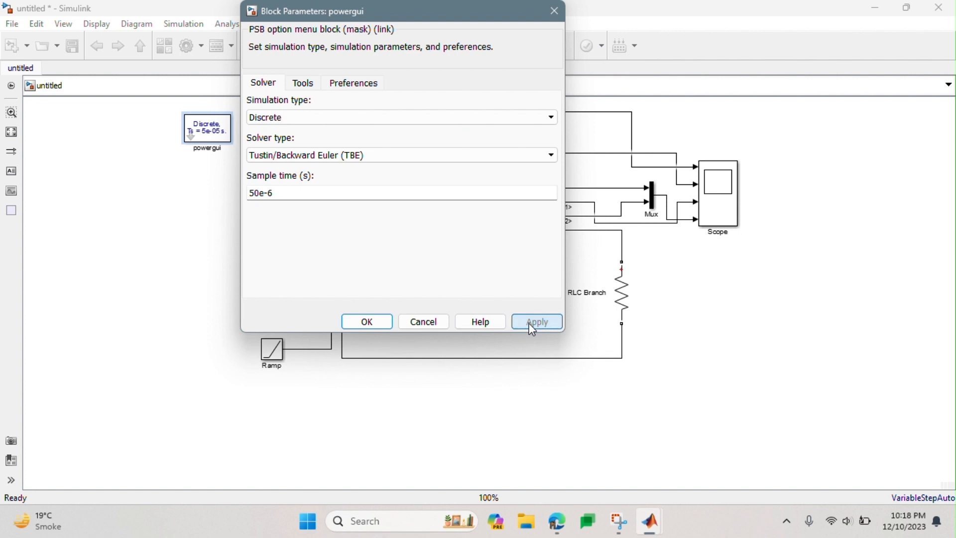
{"action": "left_click", "coordinate": [366, 322]}
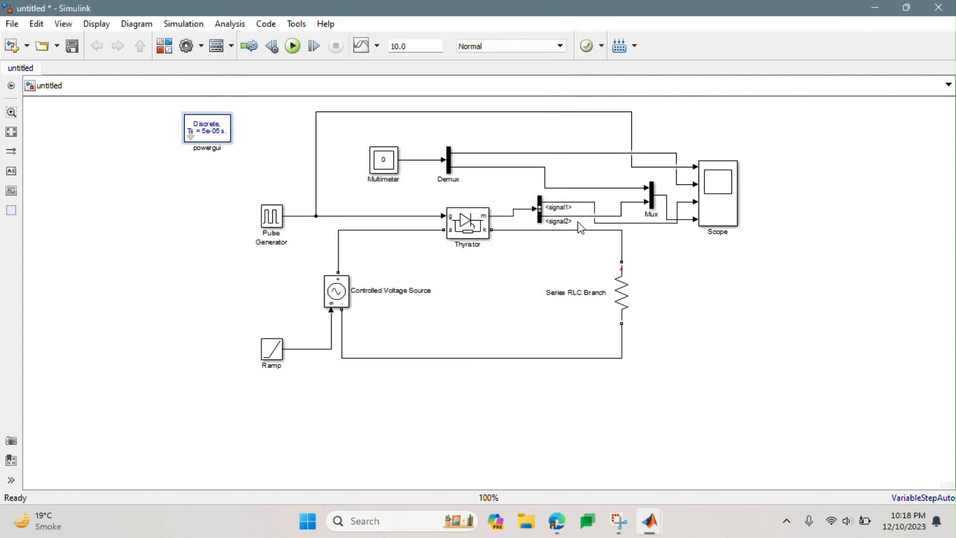
- Check the Ramp block's slope, start time and initial output parameters, and close its dialog
{"action": "left_click", "coordinate": [783, 343]}
{"action": "left_click", "coordinate": [278, 357]}
{"action": "double_click", "coordinate": [280, 354]}
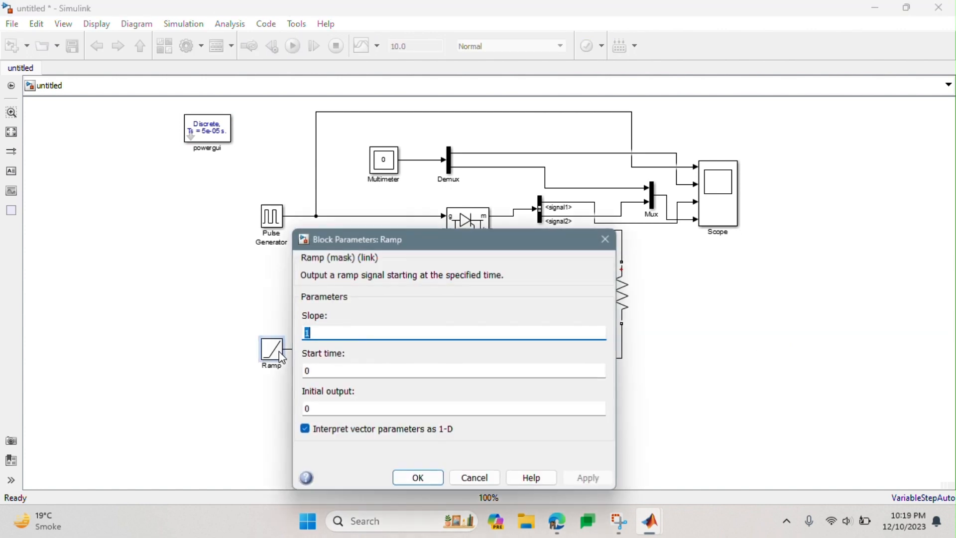
{"action": "left_click", "coordinate": [372, 413]}
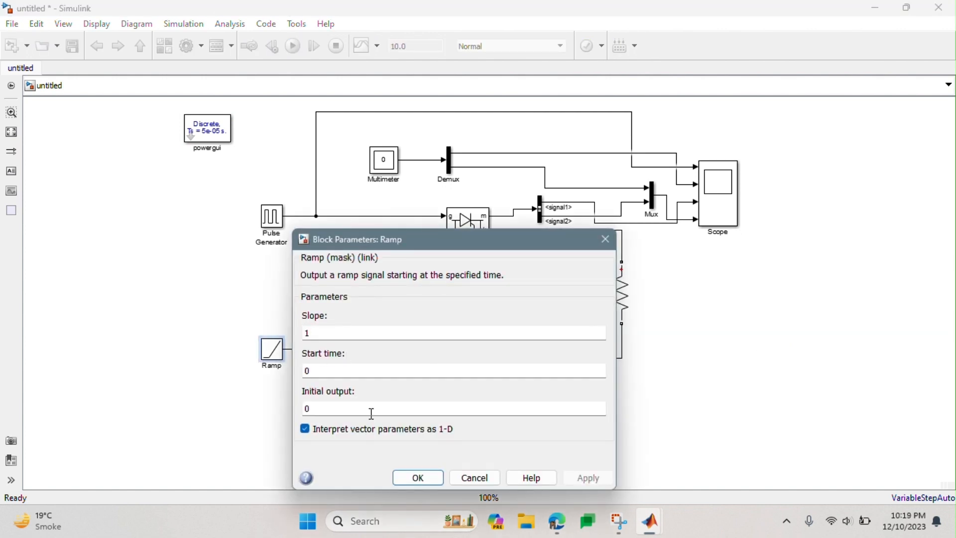
{"action": "left_click", "coordinate": [421, 479]}
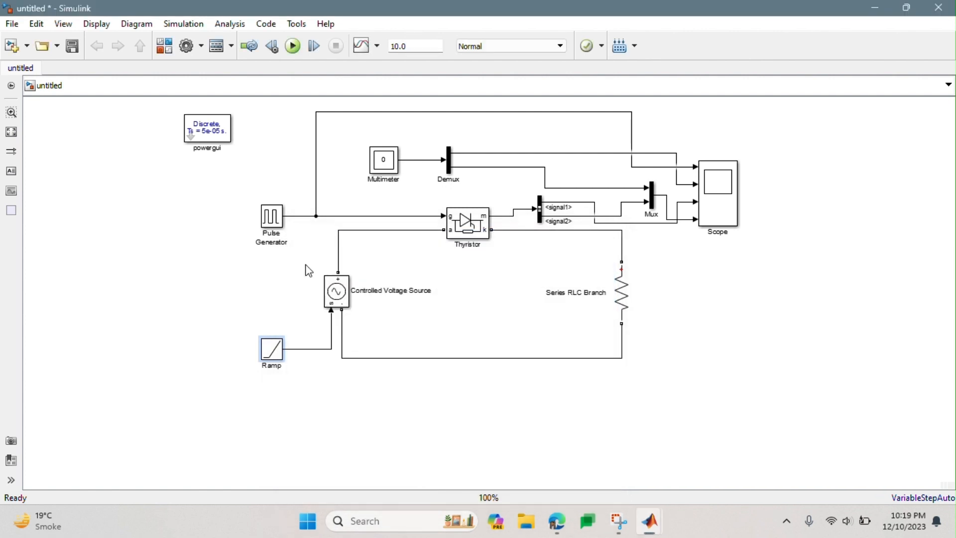
- Set the Pulse Generator's period to 2 seconds with the time-based pulse type, and confirm
{"action": "double_click", "coordinate": [277, 224]}
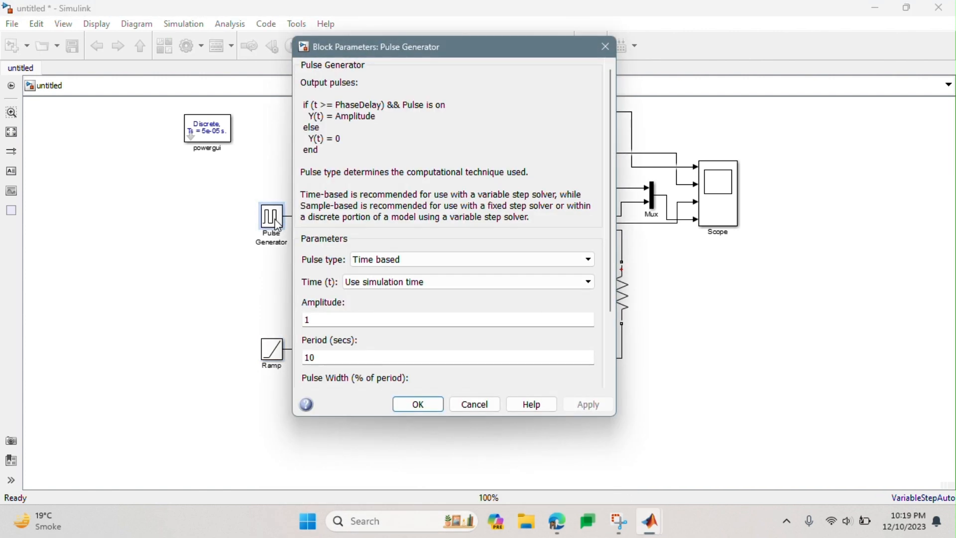
{"action": "left_click", "coordinate": [410, 260]}
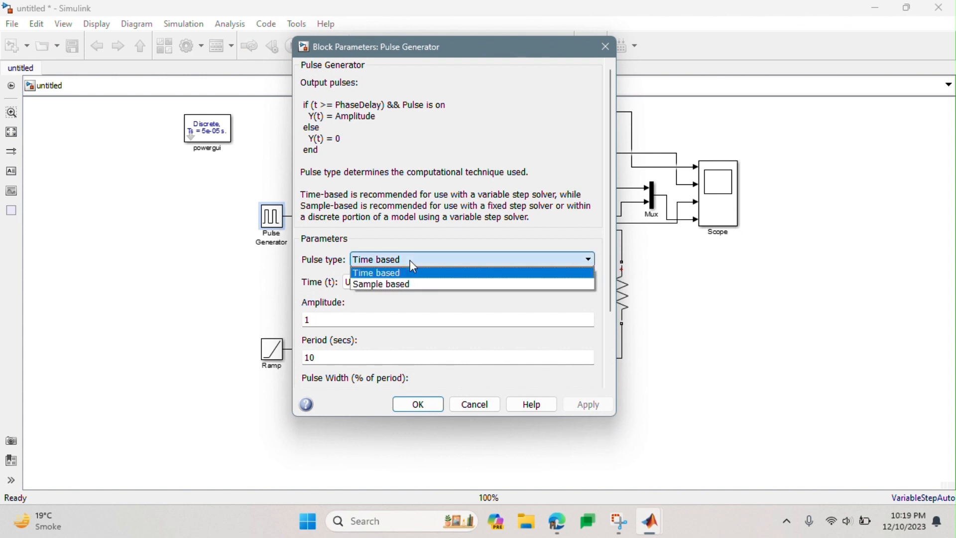
{"action": "left_click", "coordinate": [411, 269]}
{"action": "scroll", "coordinate": [360, 322], "scroll_direction": "down", "scroll_amount": 3}
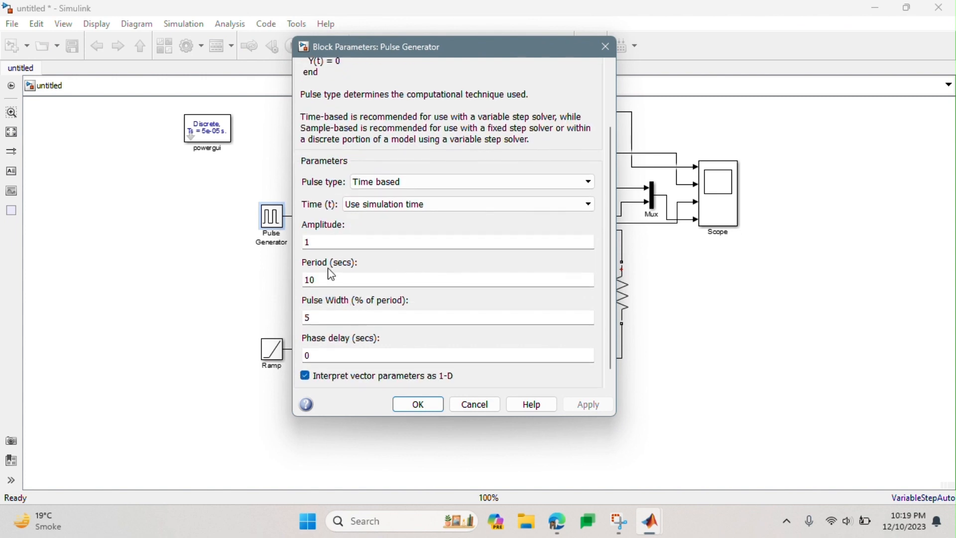
{"action": "type", "text": "2"}
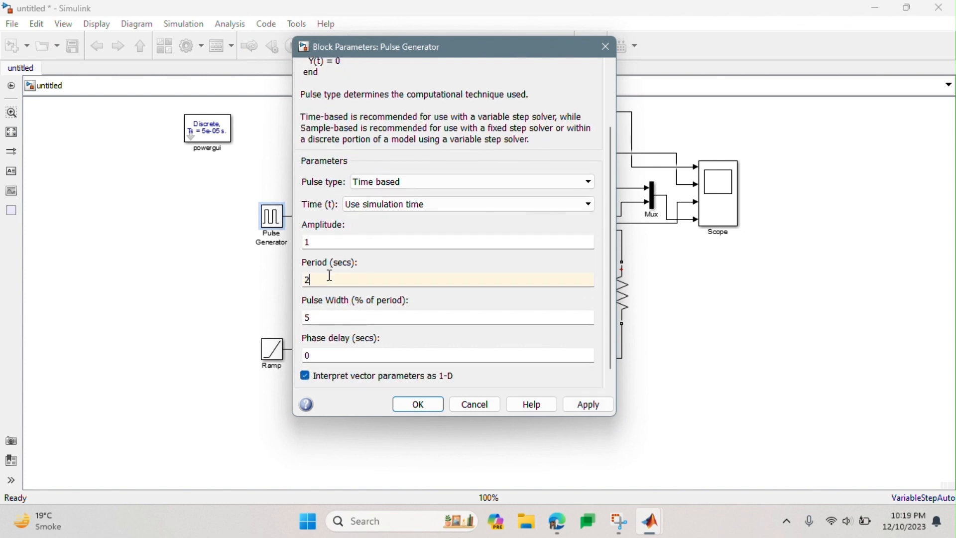
{"action": "left_click", "coordinate": [586, 406]}
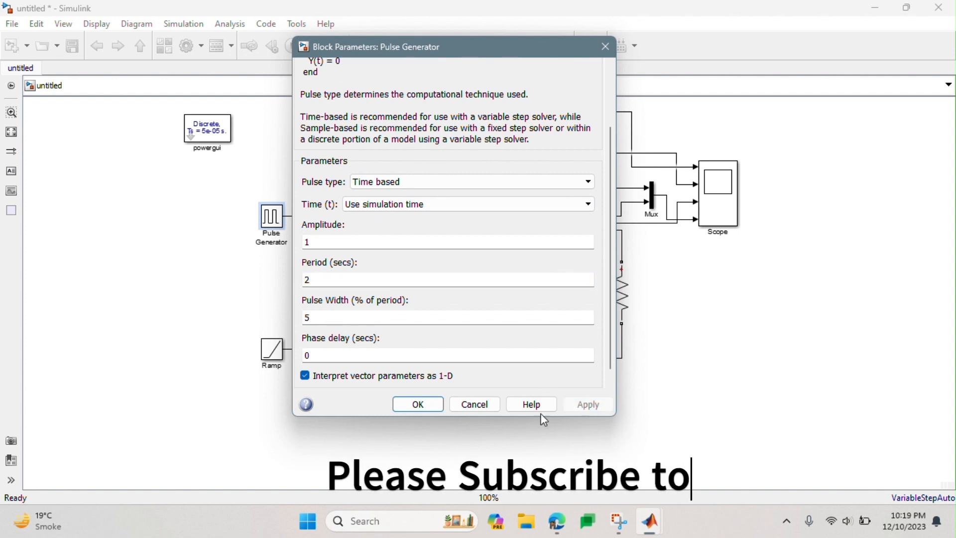
{"action": "left_click", "coordinate": [417, 404]}
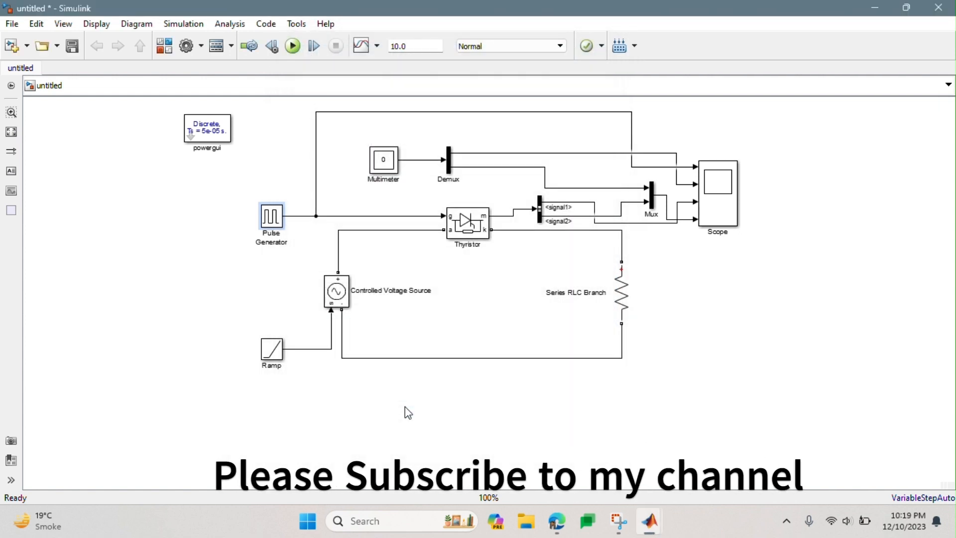
- Set the Controlled Voltage Source to DC type with 100 V initial amplitude and Voltage measurement, and confirm
{"action": "double_click", "coordinate": [337, 293]}
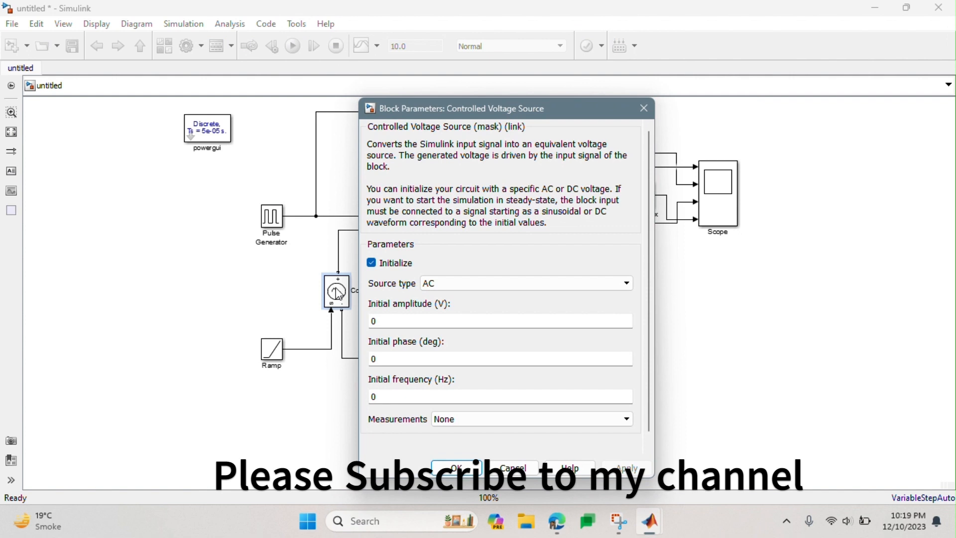
{"action": "left_click", "coordinate": [456, 285]}
{"action": "left_click", "coordinate": [460, 294]}
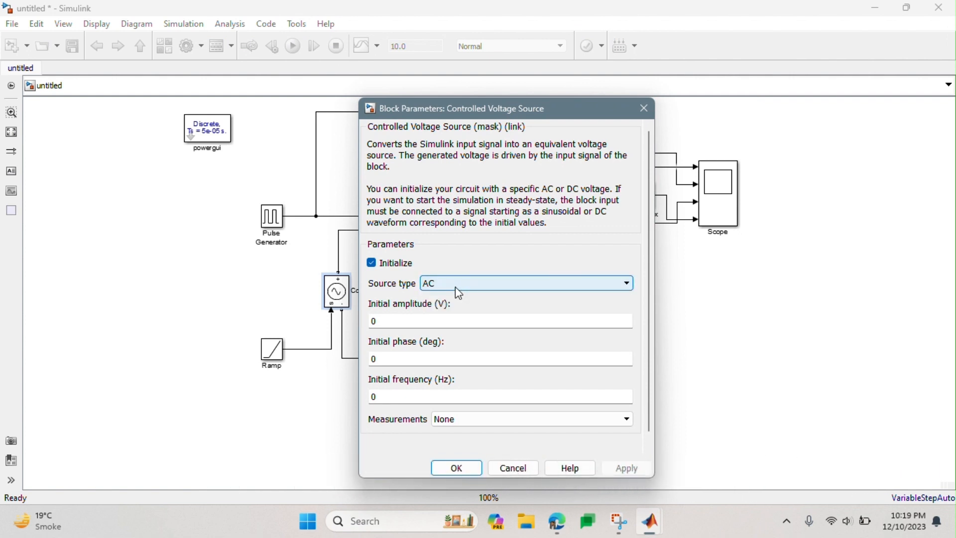
{"action": "left_click", "coordinate": [455, 287]}
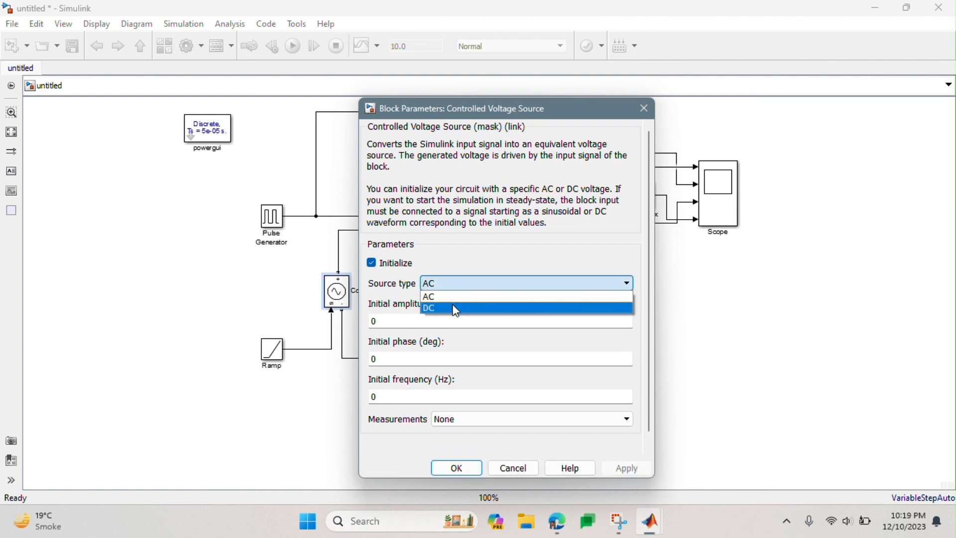
{"action": "left_click", "coordinate": [457, 309]}
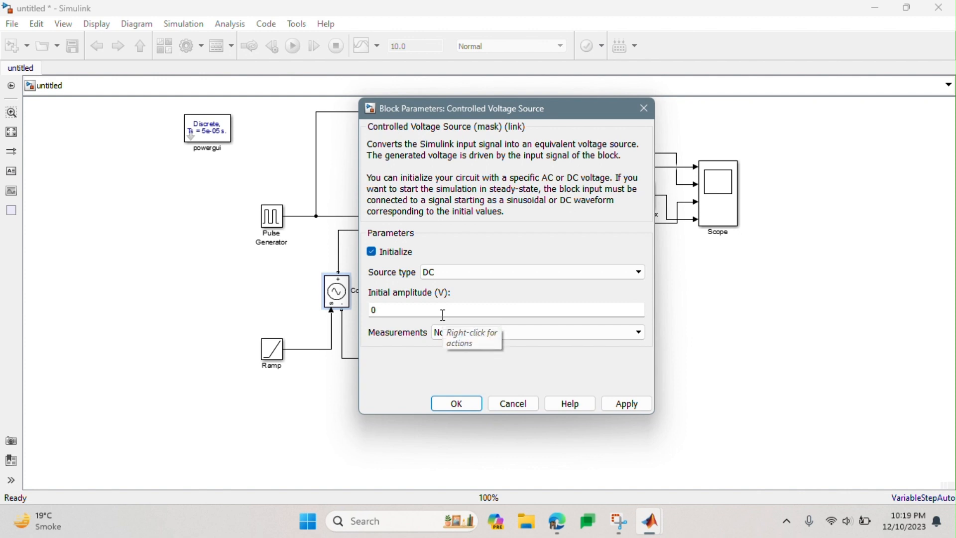
{"action": "double_click", "coordinate": [443, 315]}
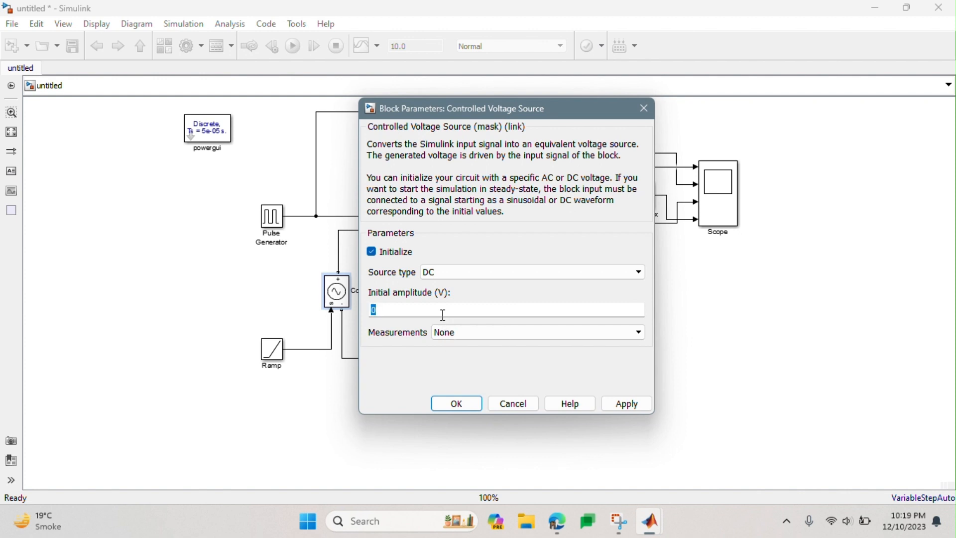
{"action": "type", "text": "100"}
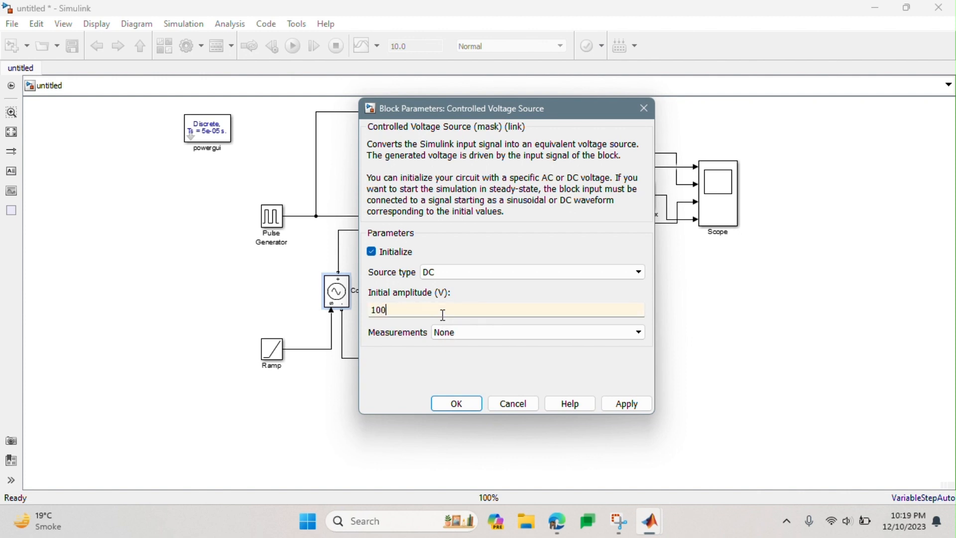
{"action": "left_click", "coordinate": [627, 406]}
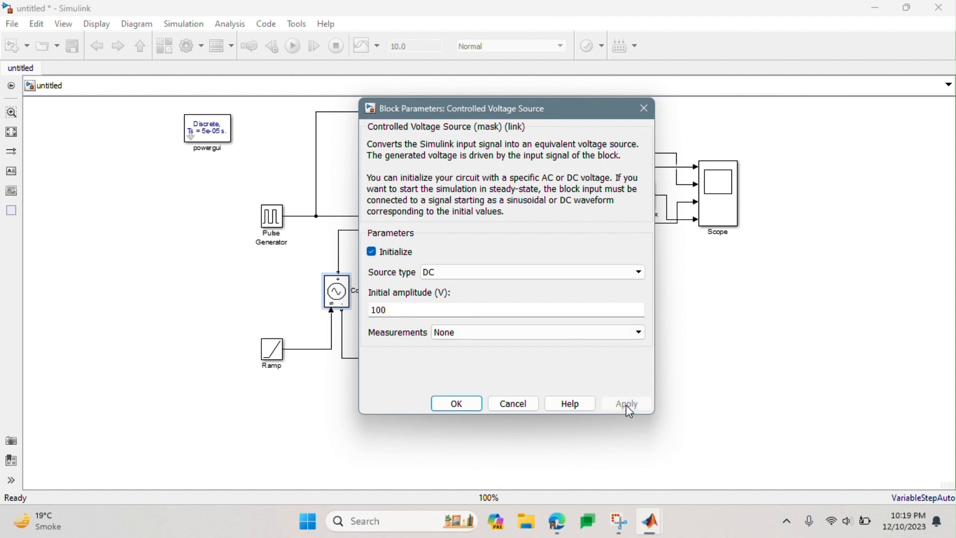
{"action": "left_click", "coordinate": [600, 328]}
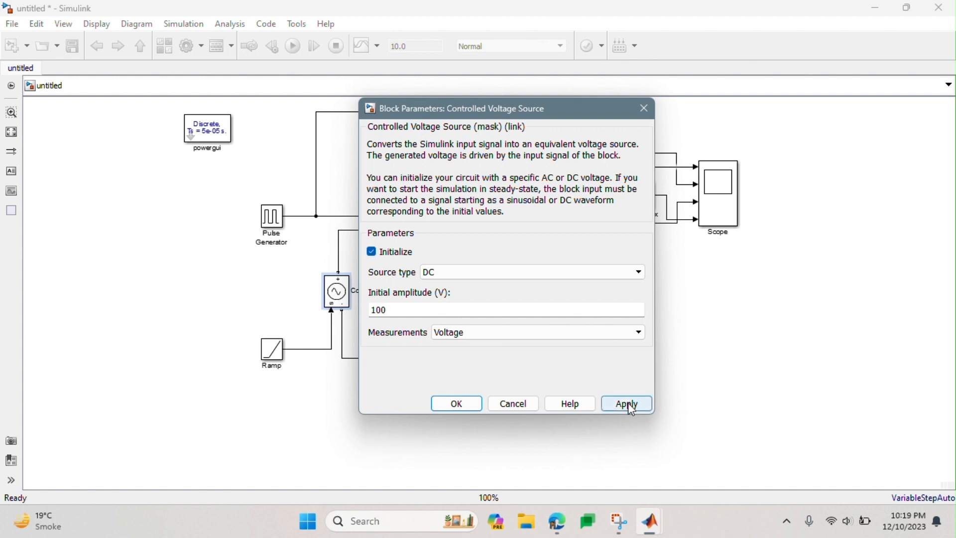
{"action": "left_click", "coordinate": [464, 405]}
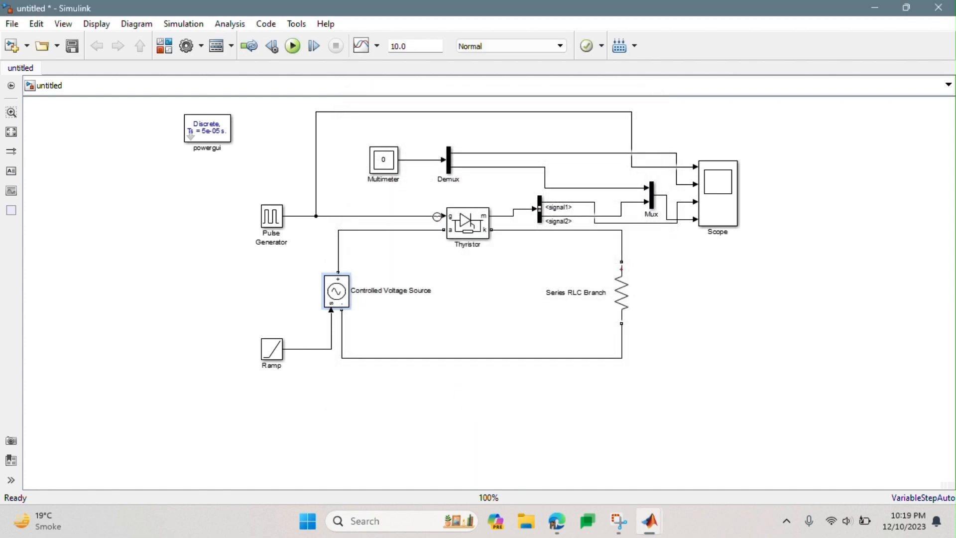
- Set the Controlled Voltage Source's initial amplitude to 0 V and confirm
{"action": "left_click", "coordinate": [347, 300]}
{"action": "double_click", "coordinate": [347, 301]}
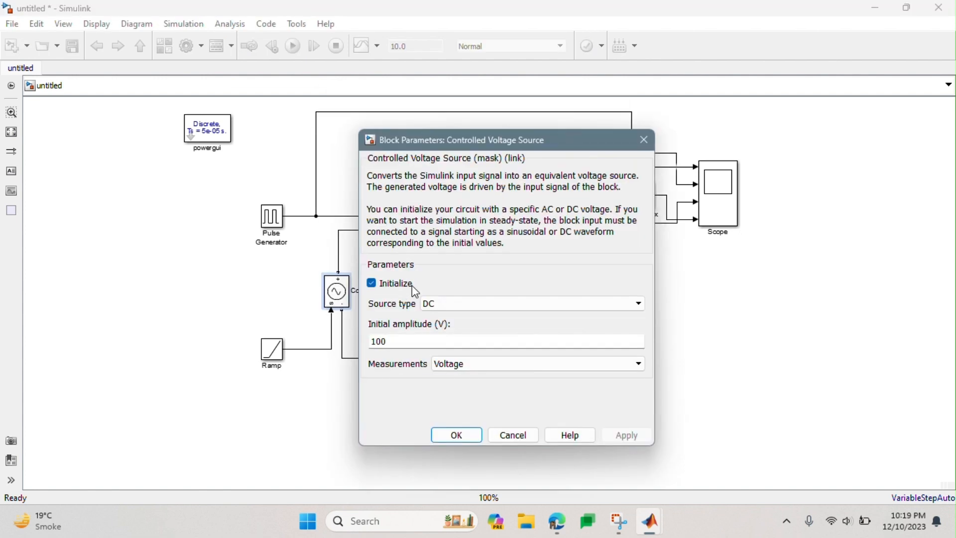
{"action": "double_click", "coordinate": [416, 345]}
{"action": "type", "text": "0"}
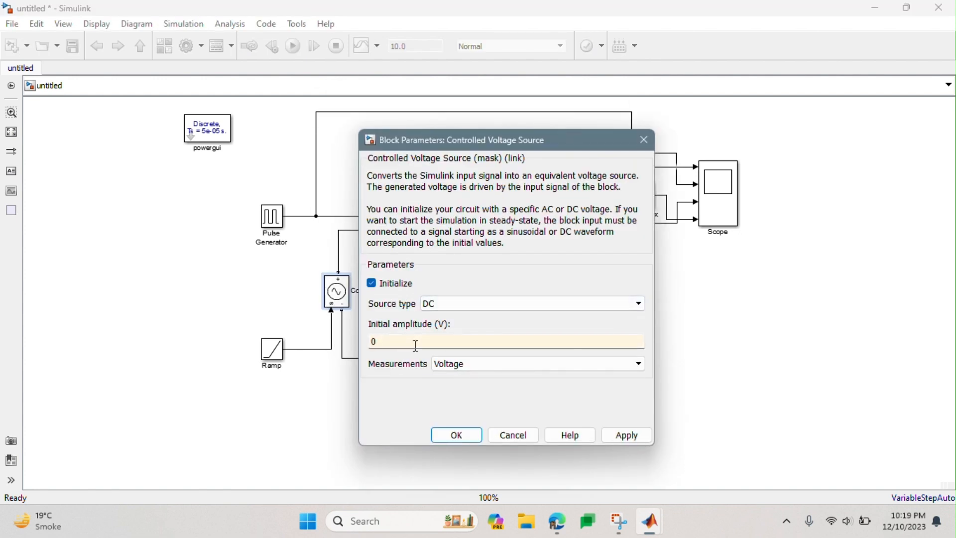
{"action": "key", "text": "Return"}
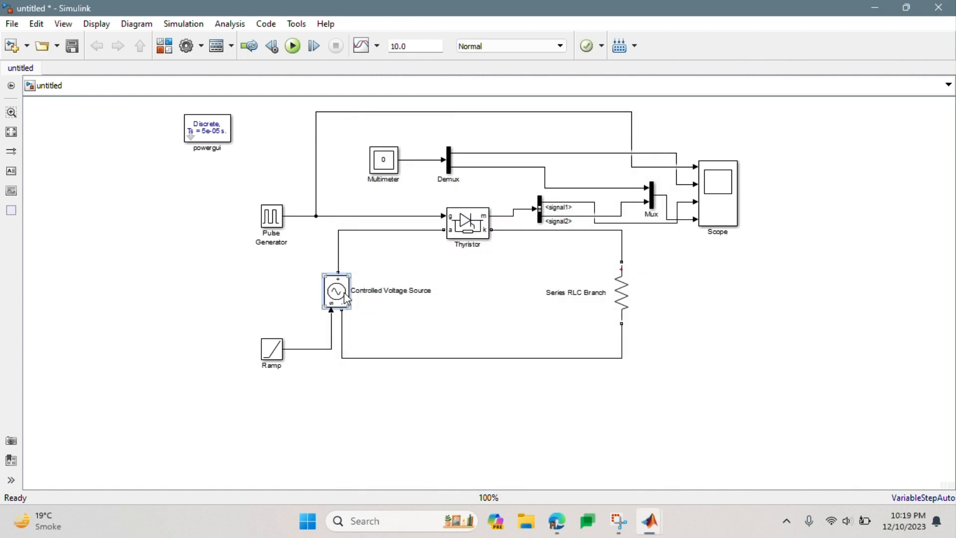
- Check the Thyristor block's resistance, forward voltage and snubber parameters, and close its dialog
{"action": "double_click", "coordinate": [473, 228]}
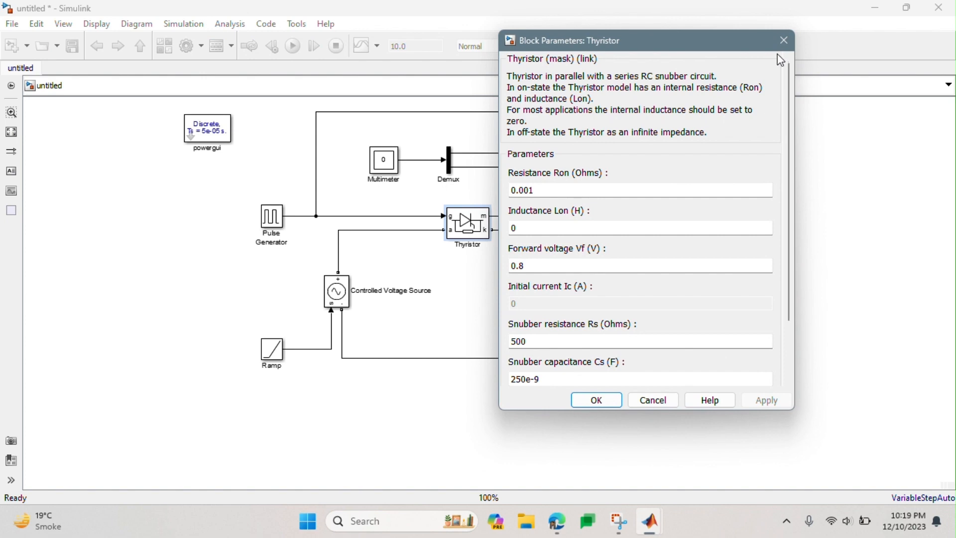
{"action": "left_click", "coordinate": [785, 39]}
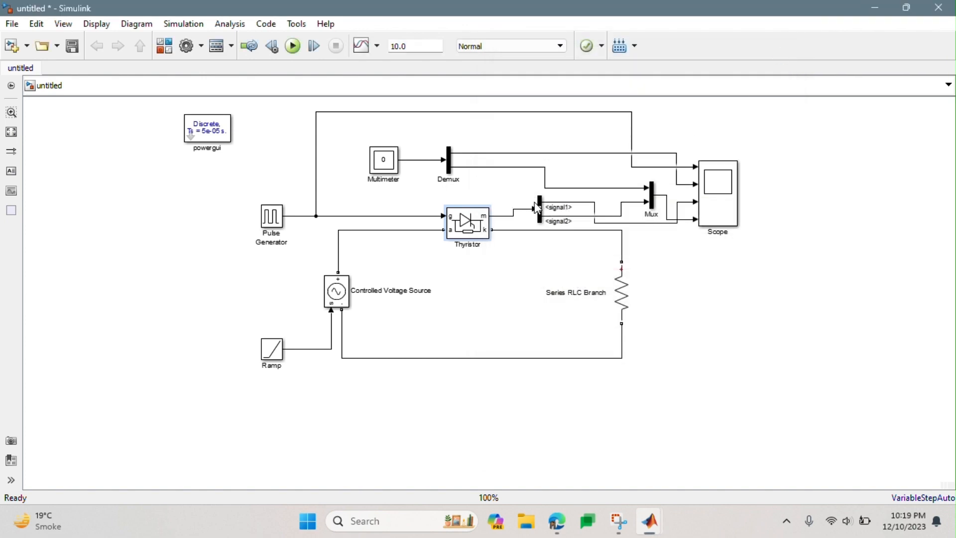
- Replace signal1 and signal2 in the Bus Selector's selected signals with Thyristor voltage and Thyristor current, in that order, and confirm
{"action": "left_click", "coordinate": [541, 213]}
{"action": "double_click", "coordinate": [542, 213]}
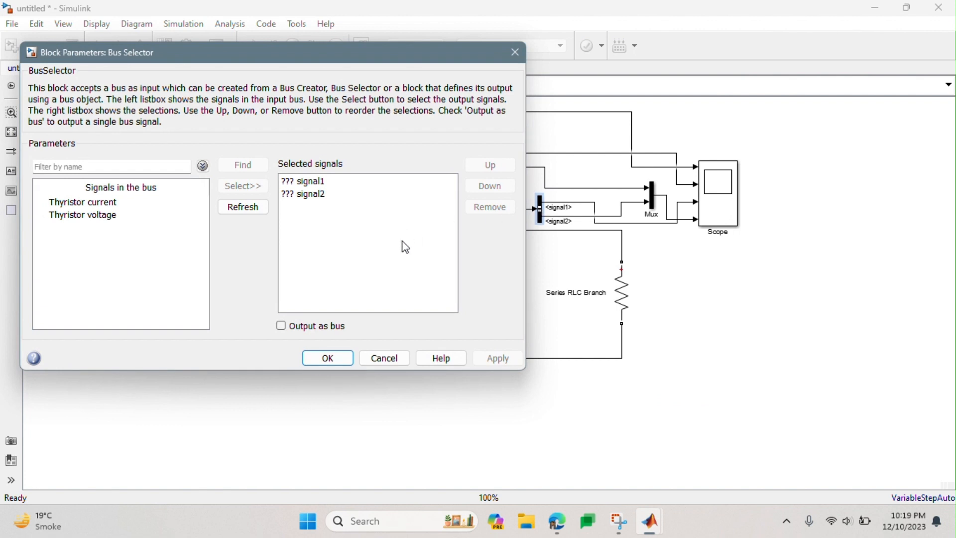
{"action": "left_click_drag", "start_coordinate": [402, 241], "coordinate": [305, 185]}
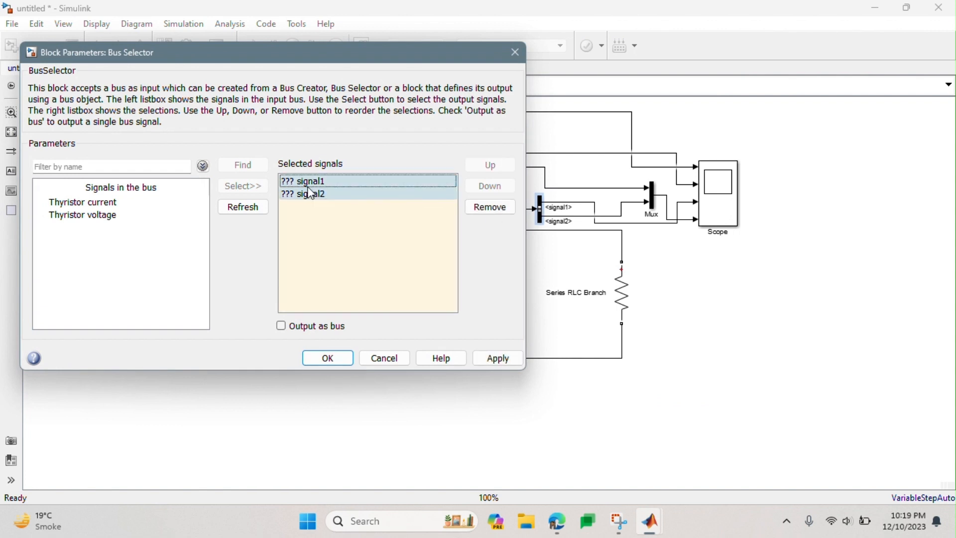
{"action": "left_click", "coordinate": [490, 207]}
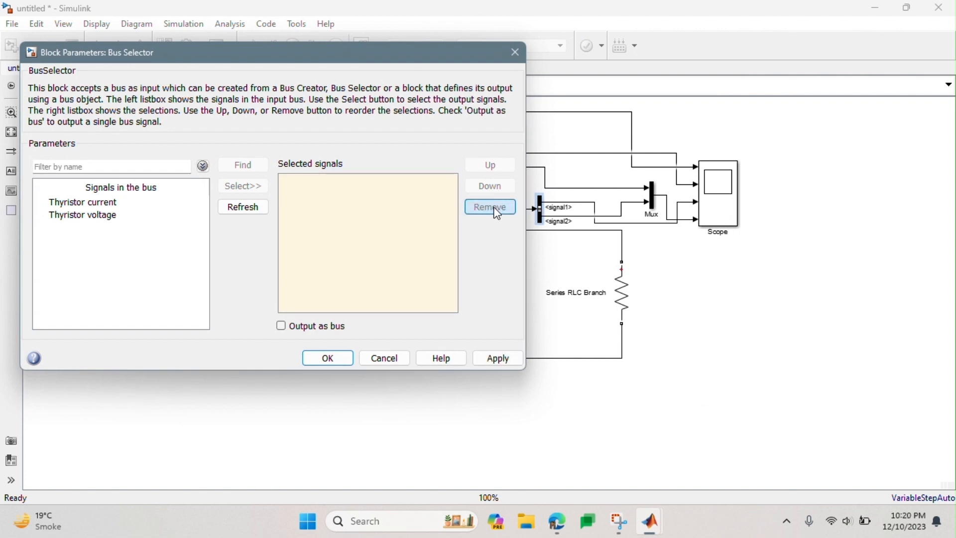
{"action": "left_click", "coordinate": [124, 214]}
{"action": "left_click", "coordinate": [243, 192]}
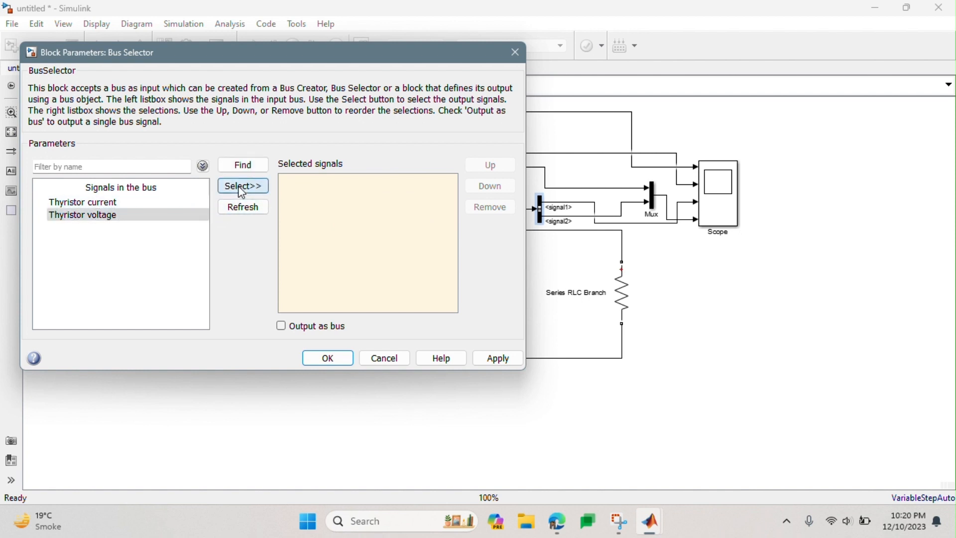
{"action": "left_click", "coordinate": [188, 203]}
{"action": "left_click", "coordinate": [246, 190]}
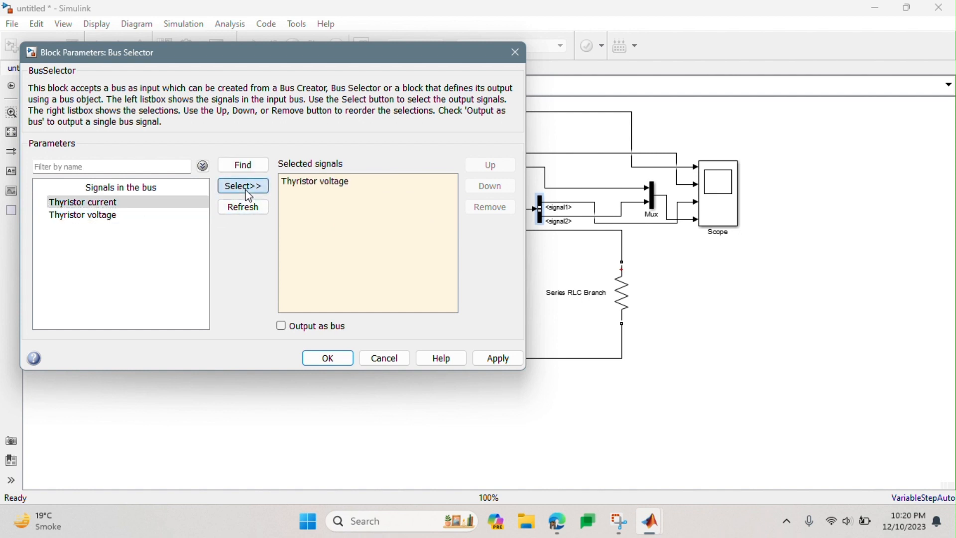
{"action": "left_click", "coordinate": [498, 359]}
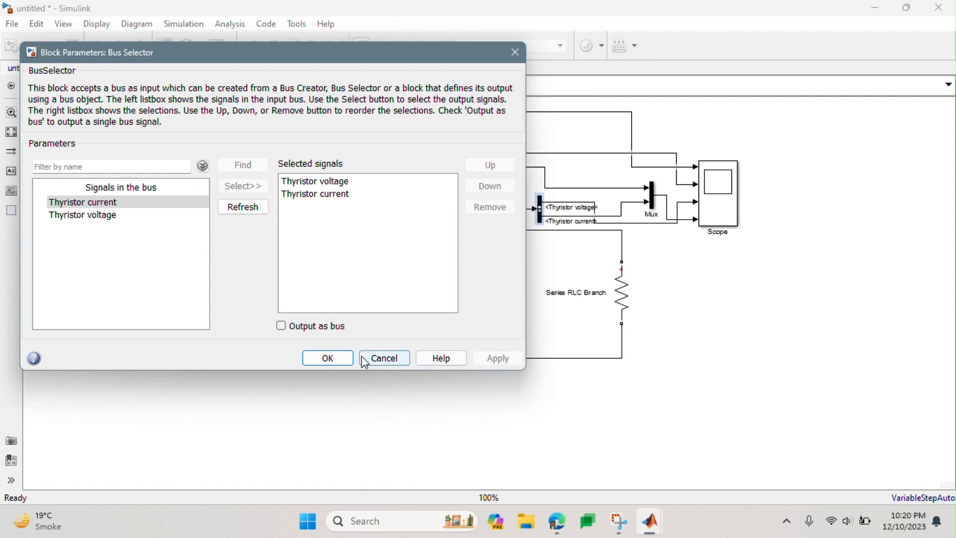
{"action": "left_click", "coordinate": [339, 359]}
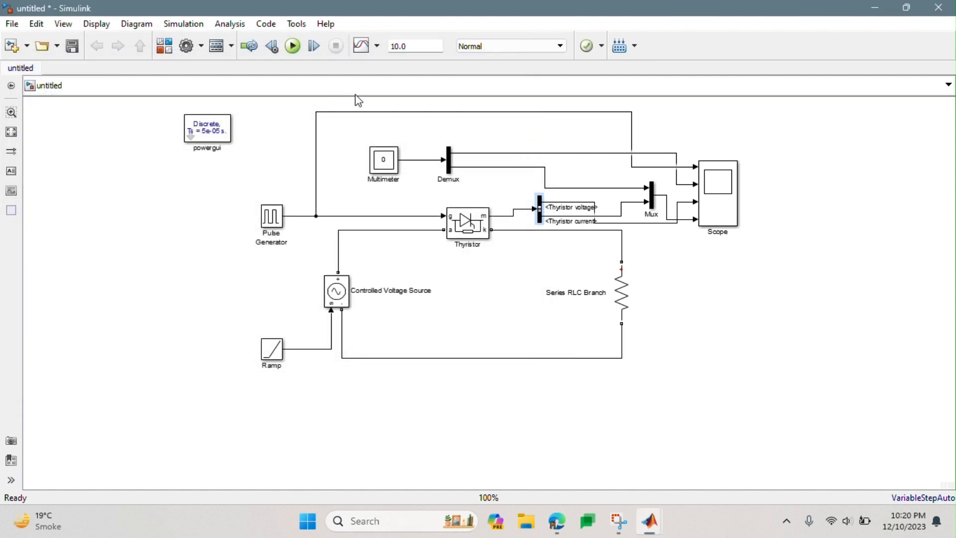
- Add the Series RLC Branch voltage and the Controlled Voltage Source voltage to the Multimeter's selected measurements, and close its window
{"action": "left_click", "coordinate": [378, 166]}
{"action": "double_click", "coordinate": [379, 166]}
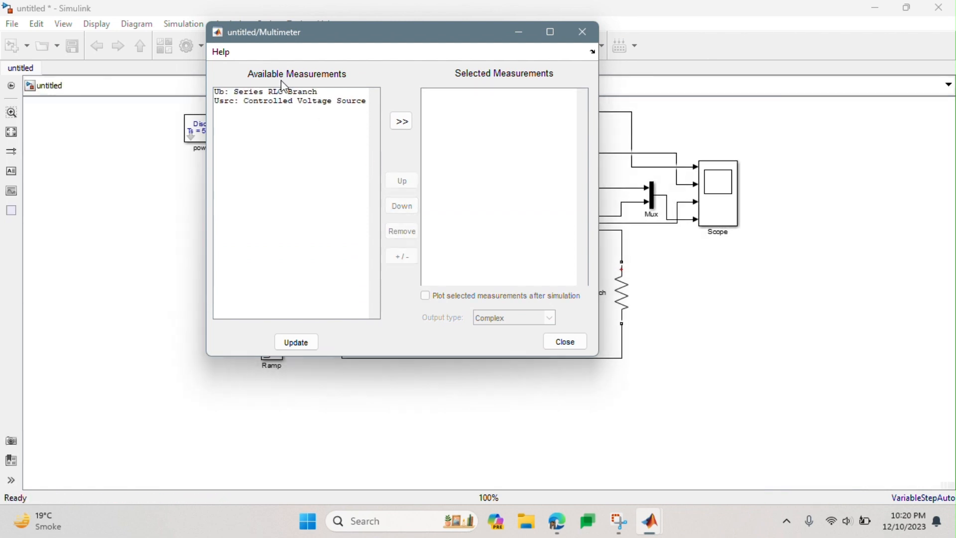
{"action": "left_click", "coordinate": [289, 94]}
{"action": "left_click", "coordinate": [401, 121]}
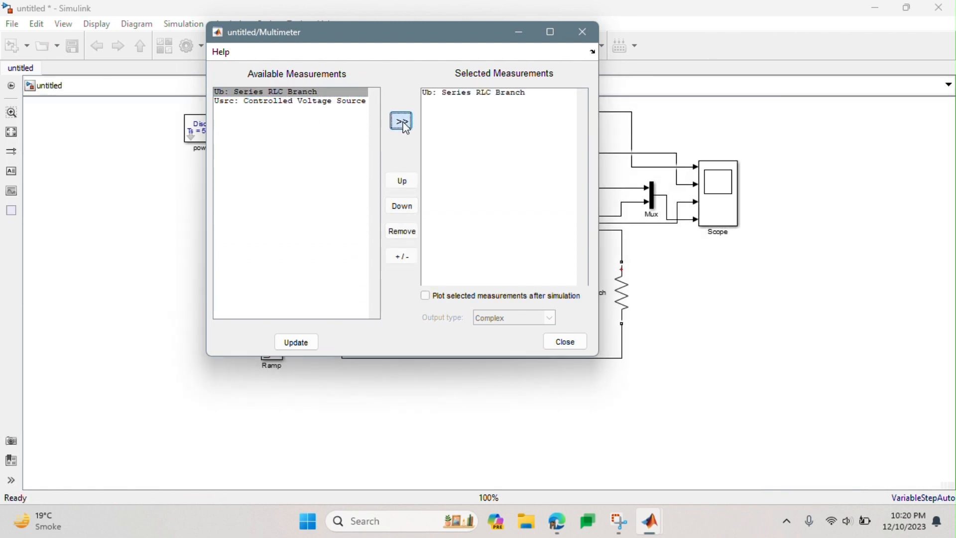
{"action": "left_click", "coordinate": [315, 101]}
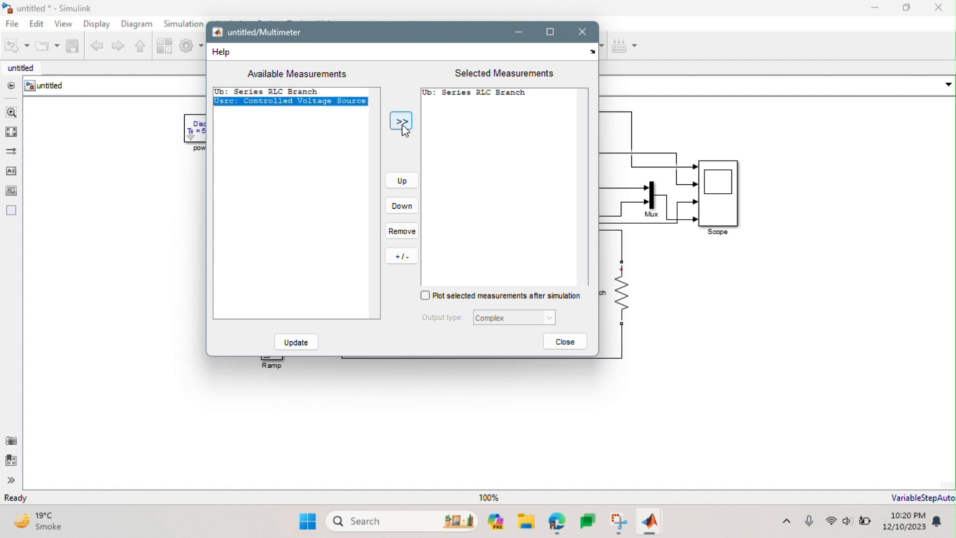
{"action": "left_click", "coordinate": [402, 124]}
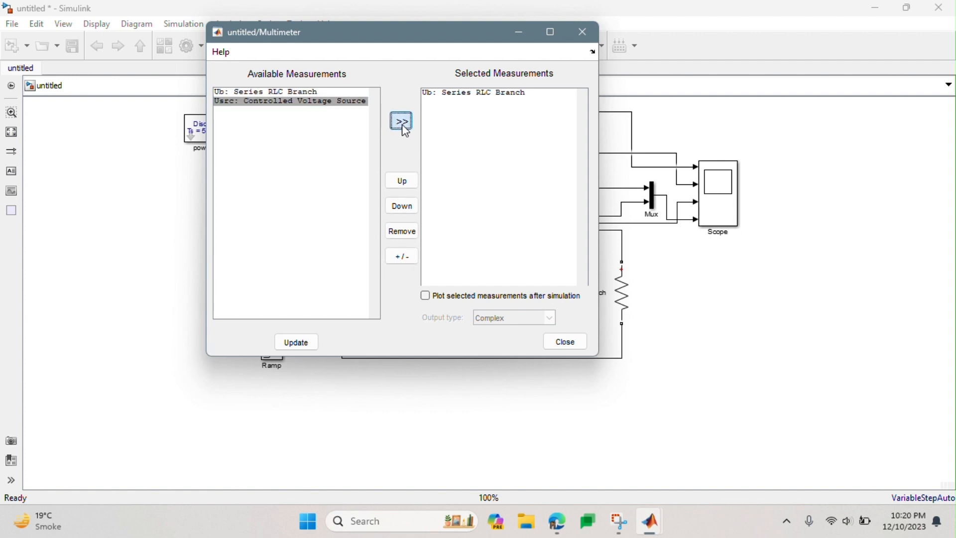
{"action": "left_click", "coordinate": [555, 351]}
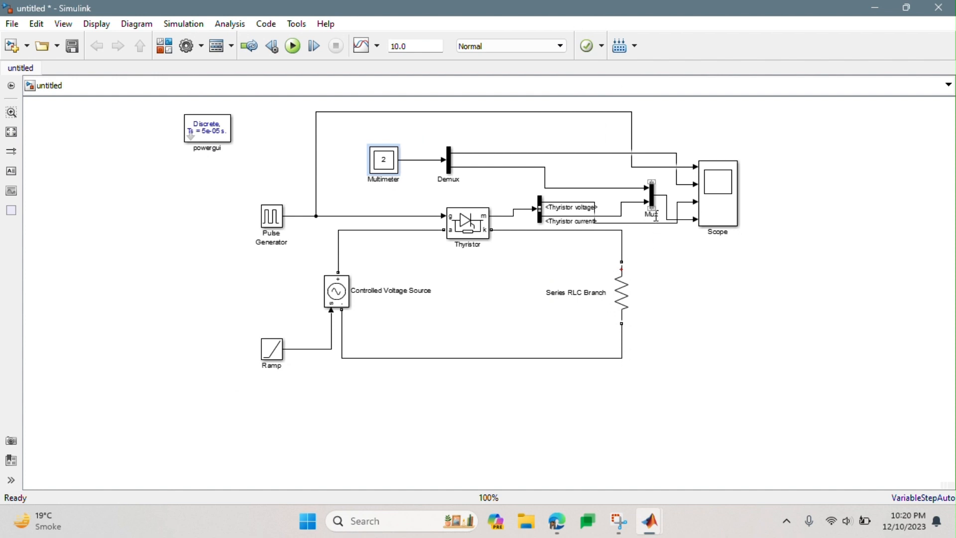
- Check the Mux block's number of inputs and display option, and close its dialog
{"action": "double_click", "coordinate": [653, 199]}
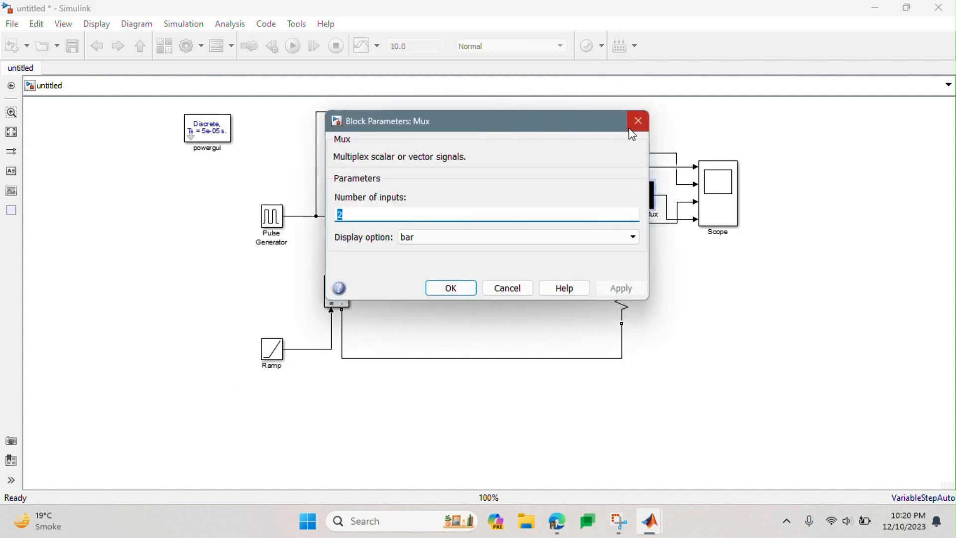
{"action": "left_click", "coordinate": [639, 121]}
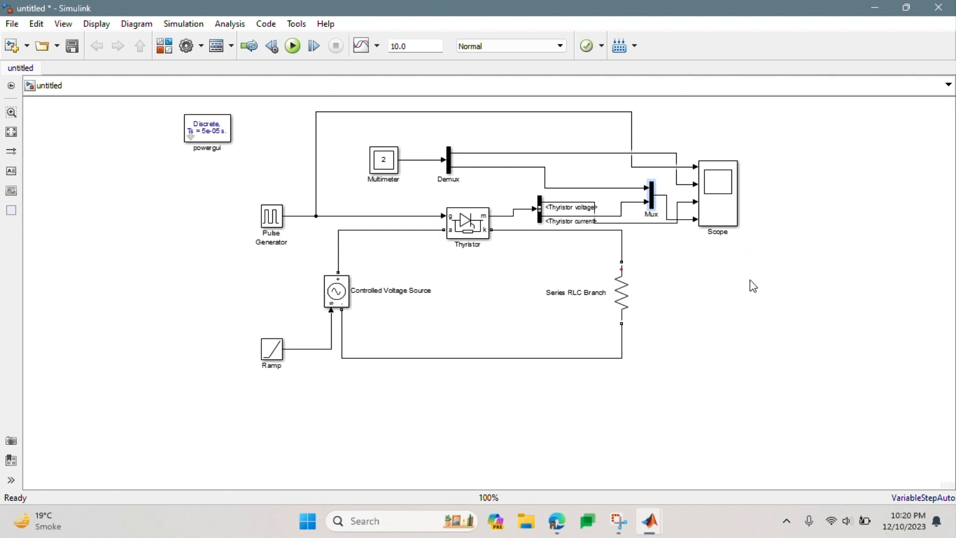
- Set the Scope's figure color and axes background color to white in its style settings, and apply the change
{"action": "double_click", "coordinate": [719, 197]}
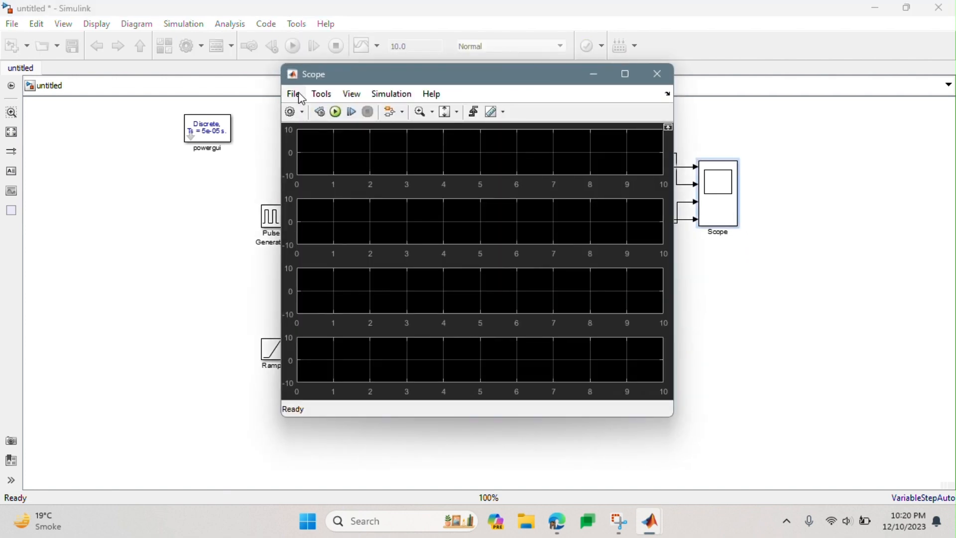
{"action": "left_click", "coordinate": [351, 94]}
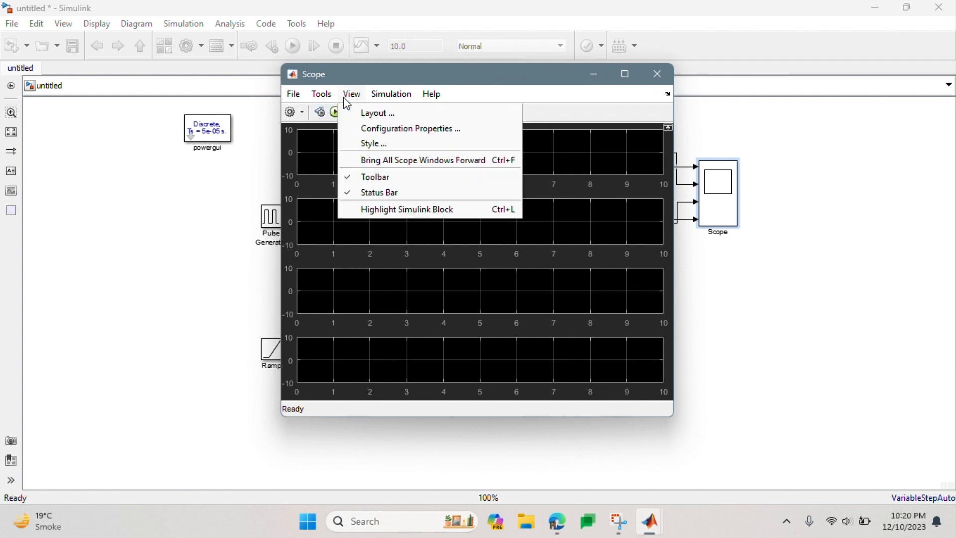
{"action": "left_click", "coordinate": [378, 113]}
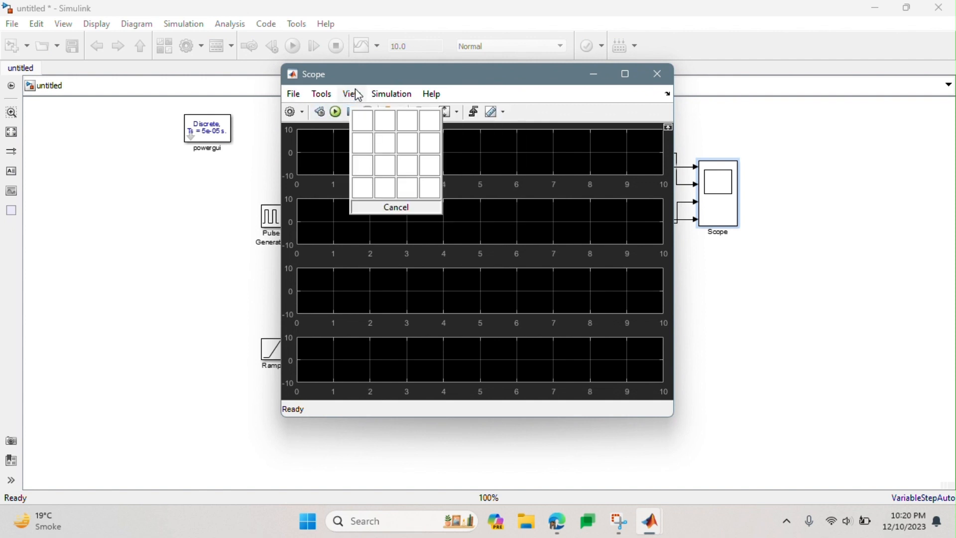
{"action": "left_click", "coordinate": [353, 94]}
{"action": "left_click", "coordinate": [354, 95]}
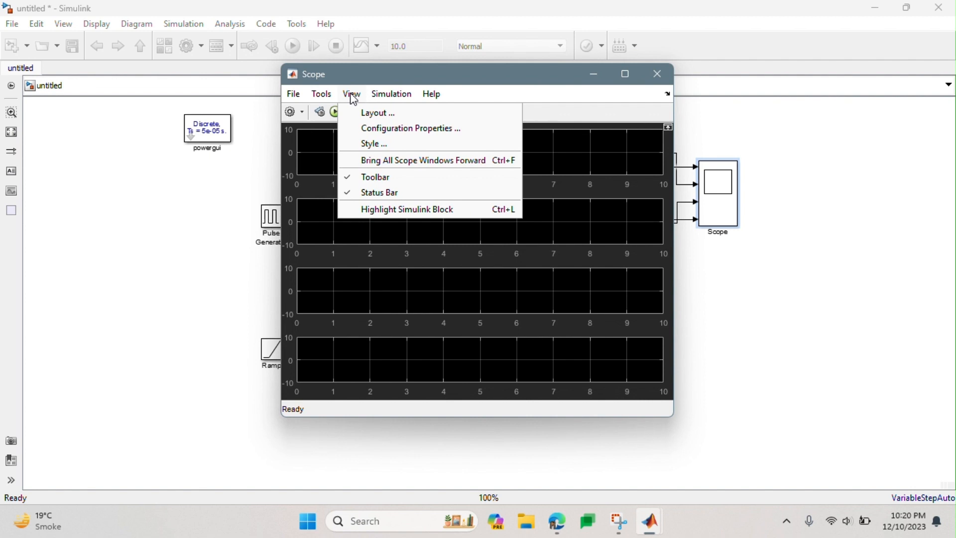
{"action": "left_click", "coordinate": [369, 141]}
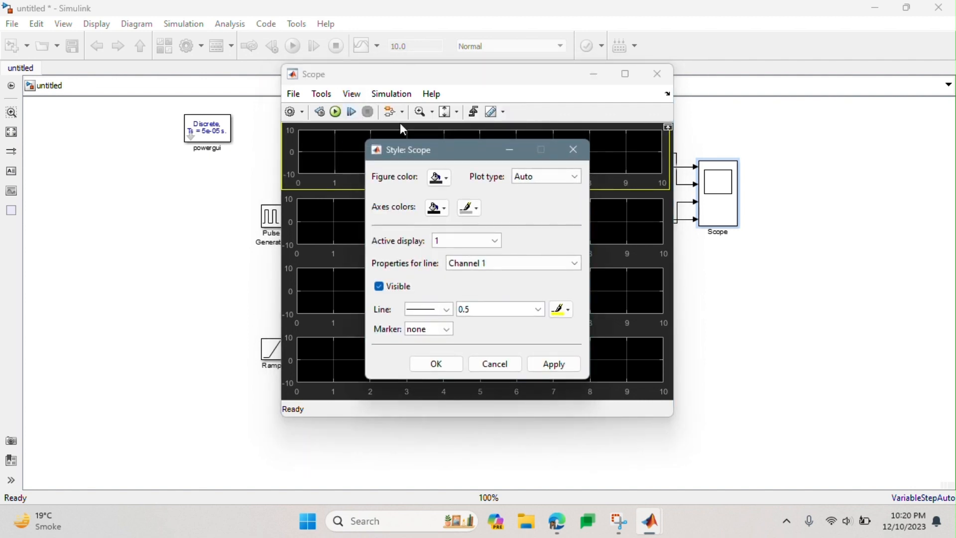
{"action": "left_click", "coordinate": [439, 178]}
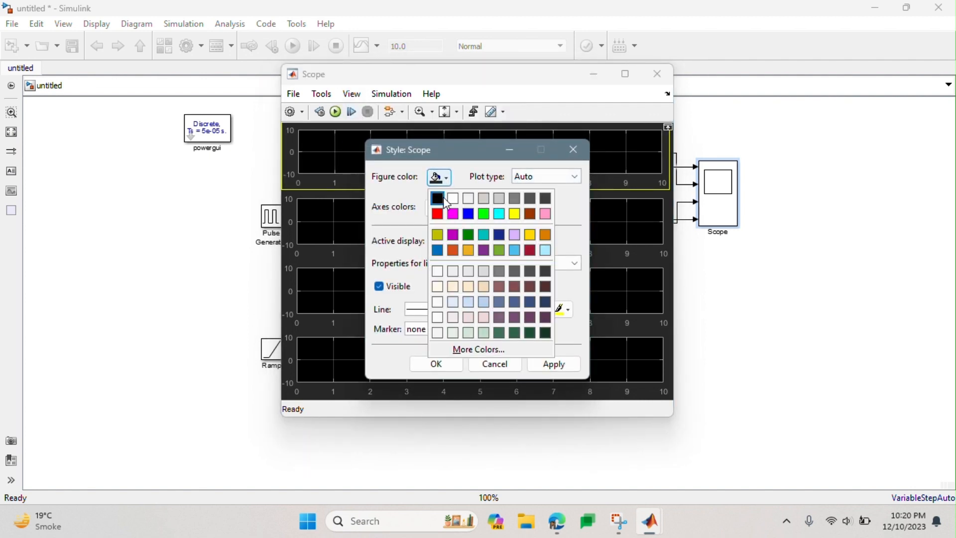
{"action": "left_click", "coordinate": [454, 199]}
{"action": "left_click", "coordinate": [438, 207]}
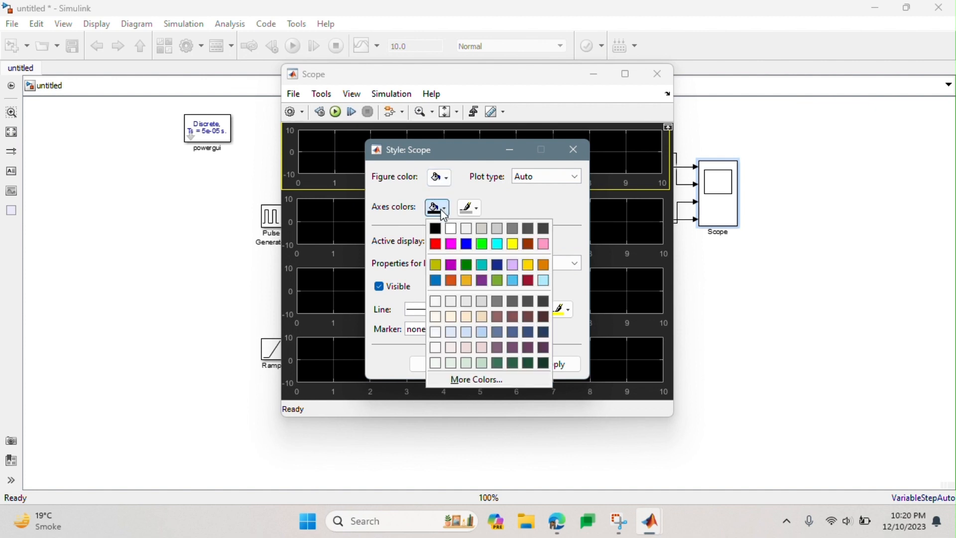
{"action": "left_click", "coordinate": [451, 231]}
{"action": "left_click", "coordinate": [553, 364]}
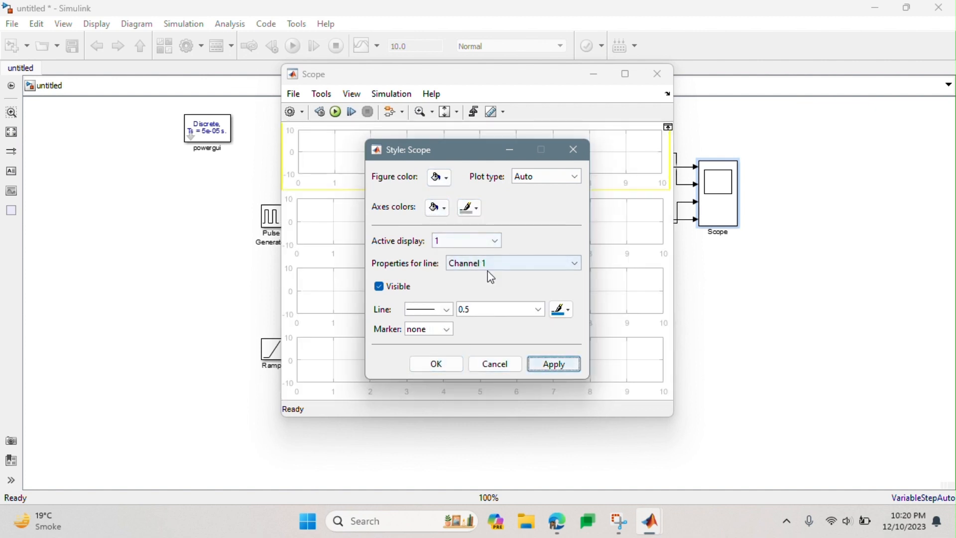
- Set the line width of Channel 1 and Channel 2 on the Scope's display 1 to 2, applying each change
{"action": "left_click", "coordinate": [497, 314]}
{"action": "type", "text": "2"}
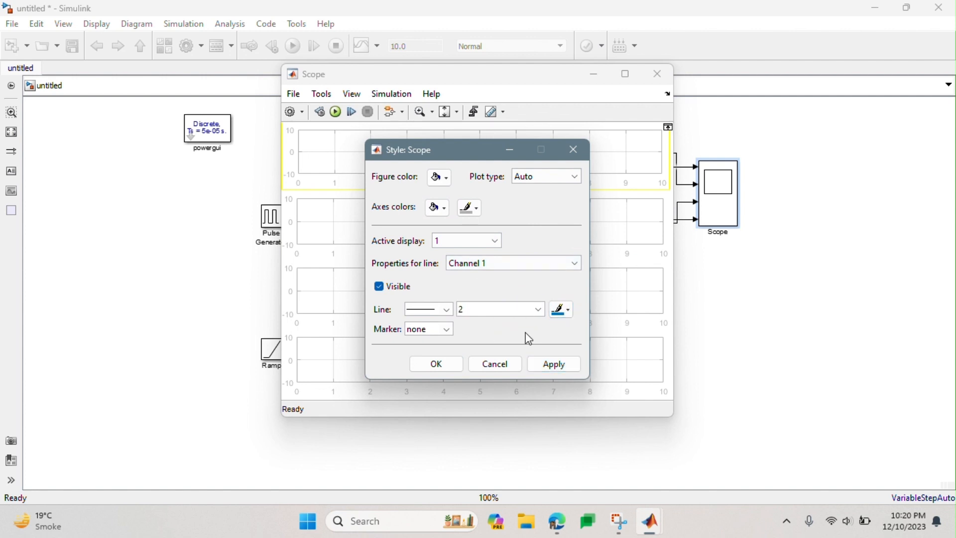
{"action": "left_click", "coordinate": [556, 368]}
{"action": "left_click", "coordinate": [515, 269]}
{"action": "left_click", "coordinate": [518, 291]}
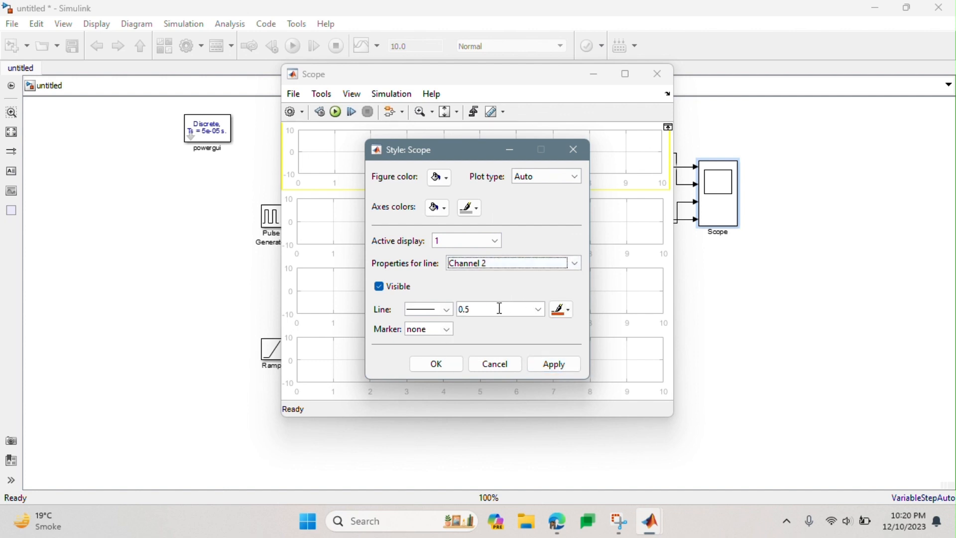
{"action": "left_click", "coordinate": [500, 310]}
{"action": "type", "text": "2"}
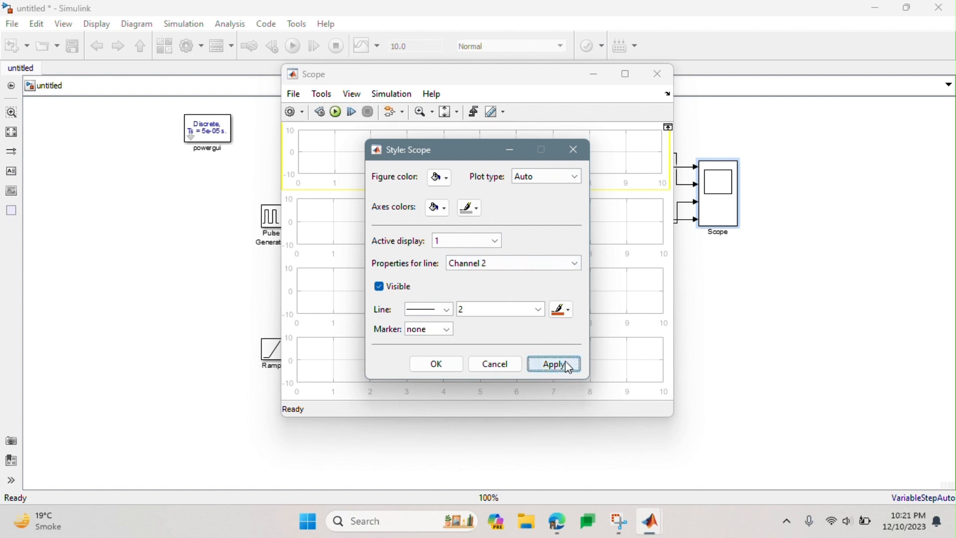
{"action": "left_click", "coordinate": [552, 364]}
- Set the line width of Channel 3 on the Scope's display 1 to 2 and apply it
{"action": "left_click", "coordinate": [511, 264]}
{"action": "left_click", "coordinate": [512, 305]}
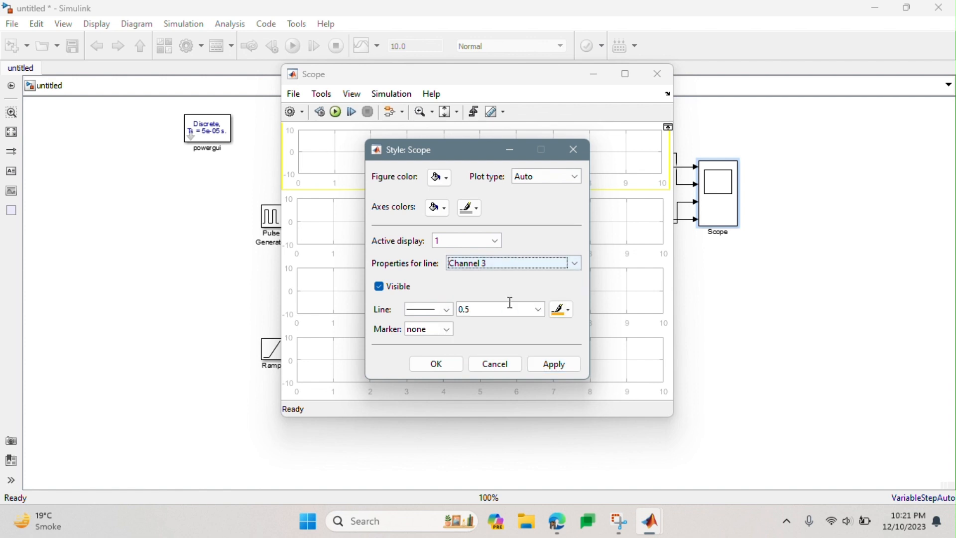
{"action": "left_click", "coordinate": [498, 310]}
{"action": "type", "text": "2"}
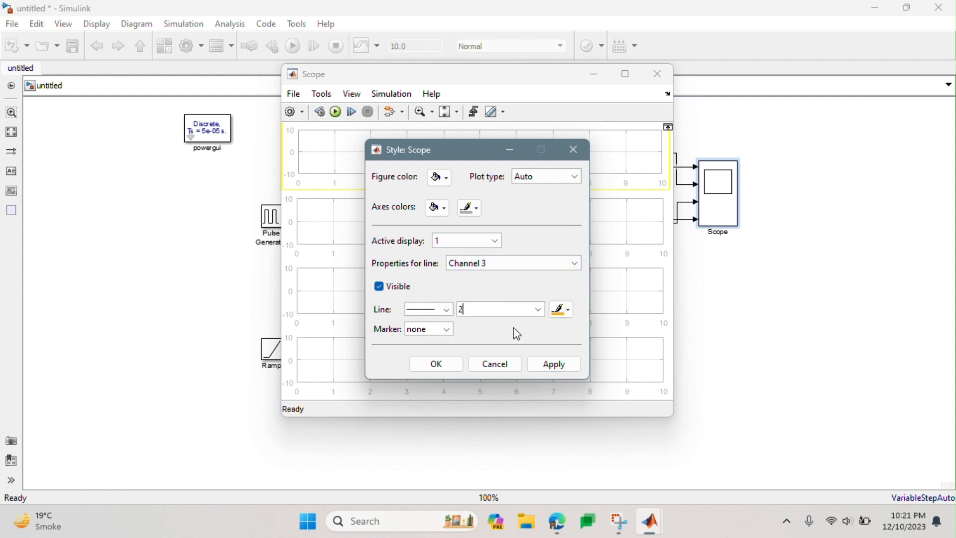
{"action": "left_click", "coordinate": [554, 364]}
{"action": "left_click", "coordinate": [531, 274]}
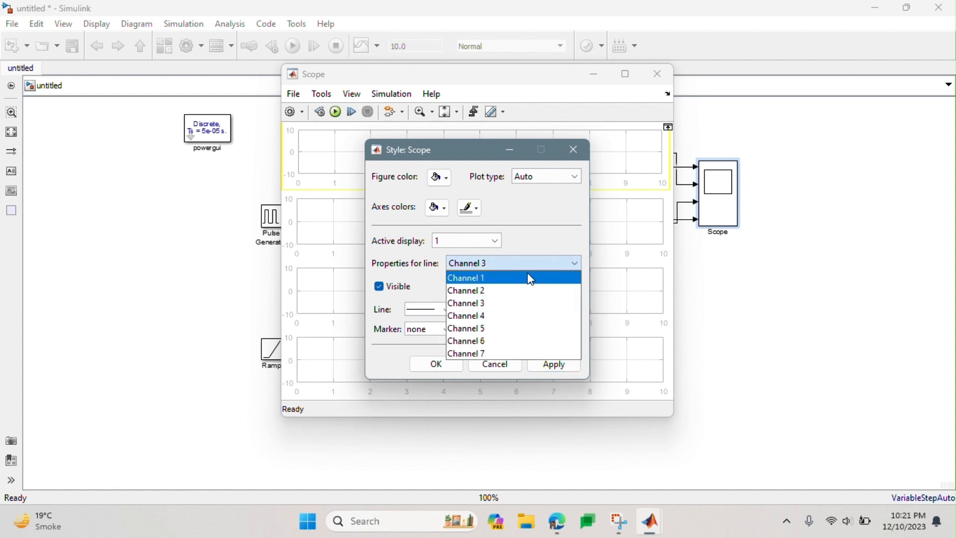
{"action": "left_click", "coordinate": [532, 238]}
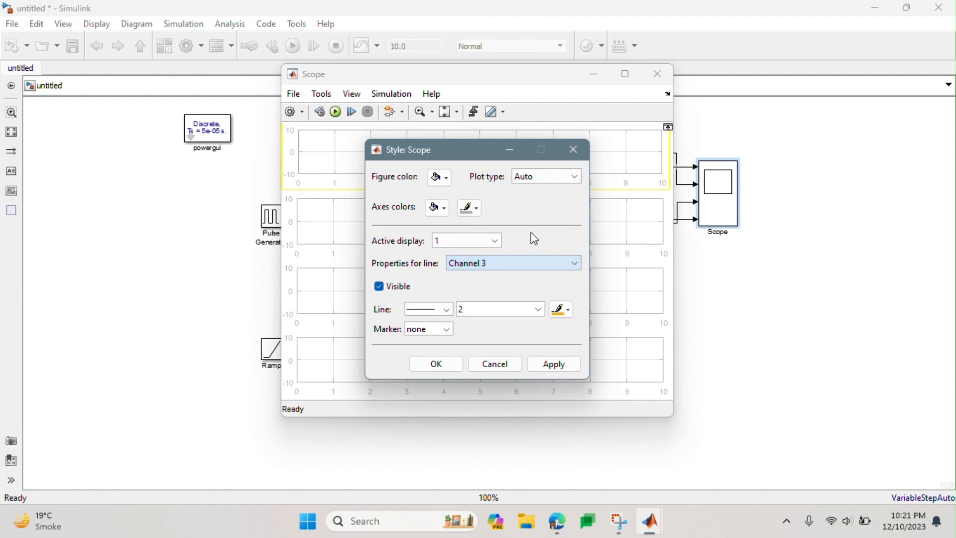
- Make display 2 active in the Scope style settings and apply a line width of 2 to its Channel 3
{"action": "left_click", "coordinate": [493, 241]}
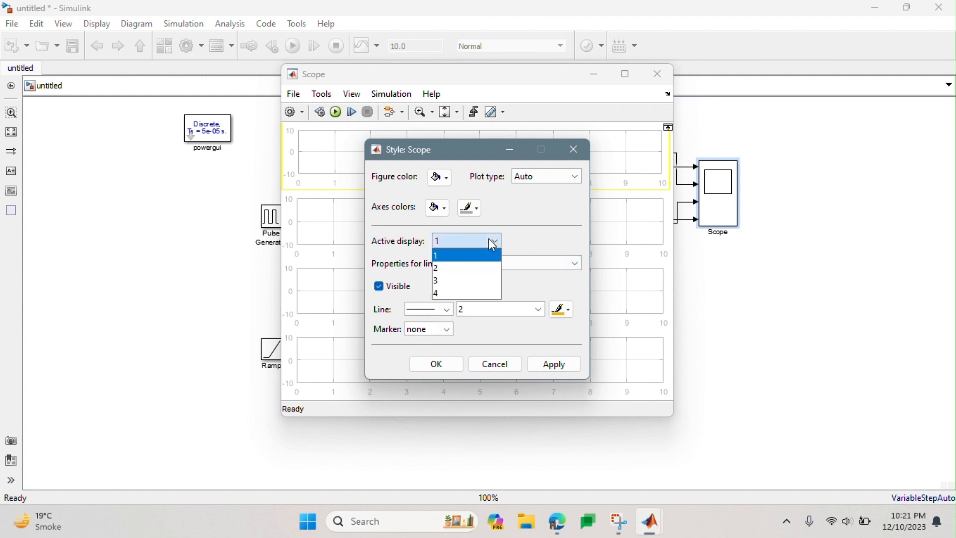
{"action": "left_click", "coordinate": [487, 272]}
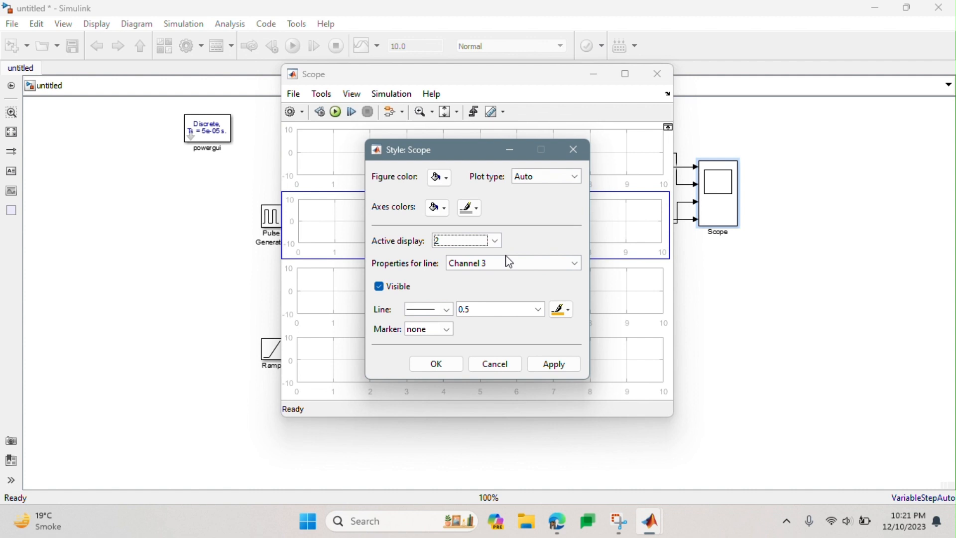
{"action": "left_click", "coordinate": [504, 313]}
{"action": "type", "text": "2"}
{"action": "left_click", "coordinate": [550, 371]}
- Make display 3 active in the Scope style settings and apply a line width of 2 to its Channel 3
{"action": "left_click", "coordinate": [491, 239]}
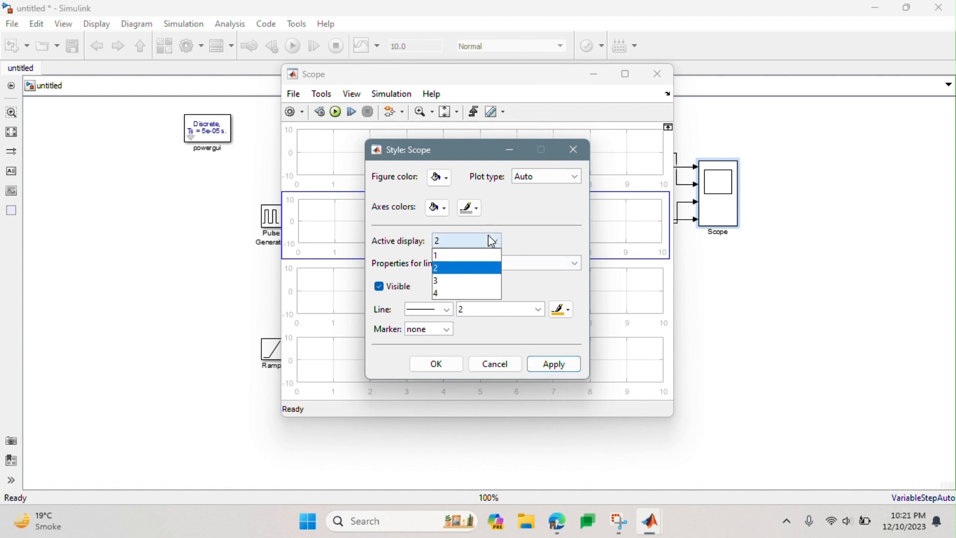
{"action": "left_click", "coordinate": [485, 282]}
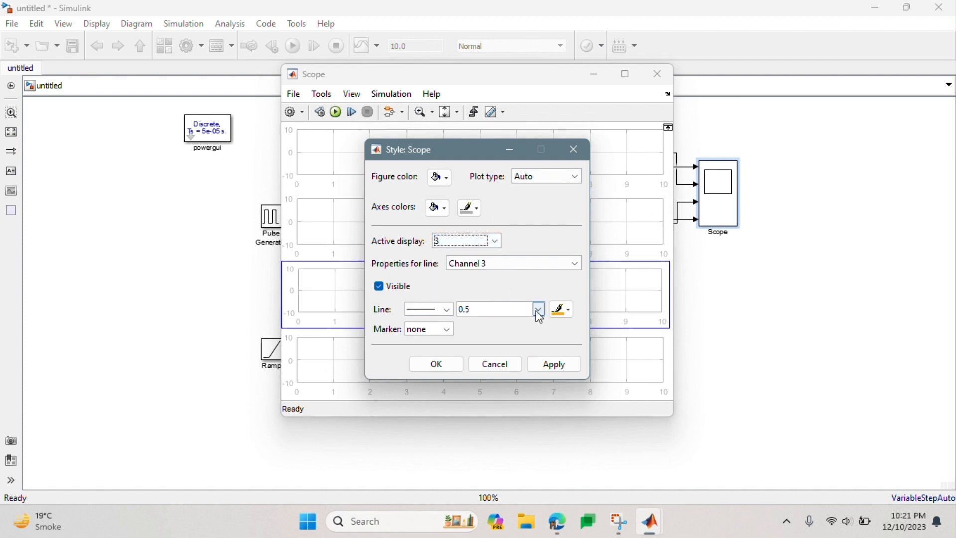
{"action": "double_click", "coordinate": [507, 310]}
{"action": "type", "text": "2"}
{"action": "left_click", "coordinate": [551, 365]}
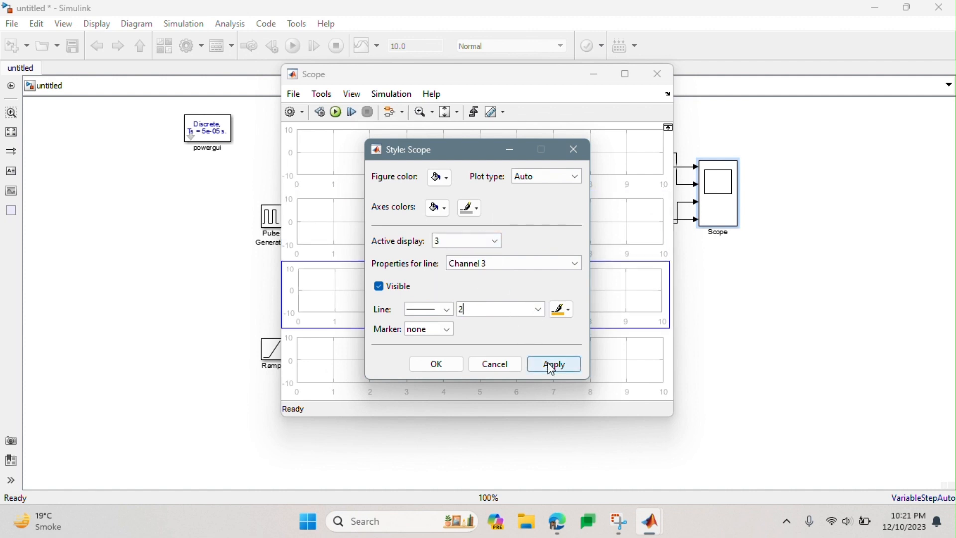
- Apply a line width of 2 to Channel 3 on display 4, confirm the style settings, and close the Scope
{"action": "left_click", "coordinate": [473, 239]}
{"action": "left_click", "coordinate": [474, 293]}
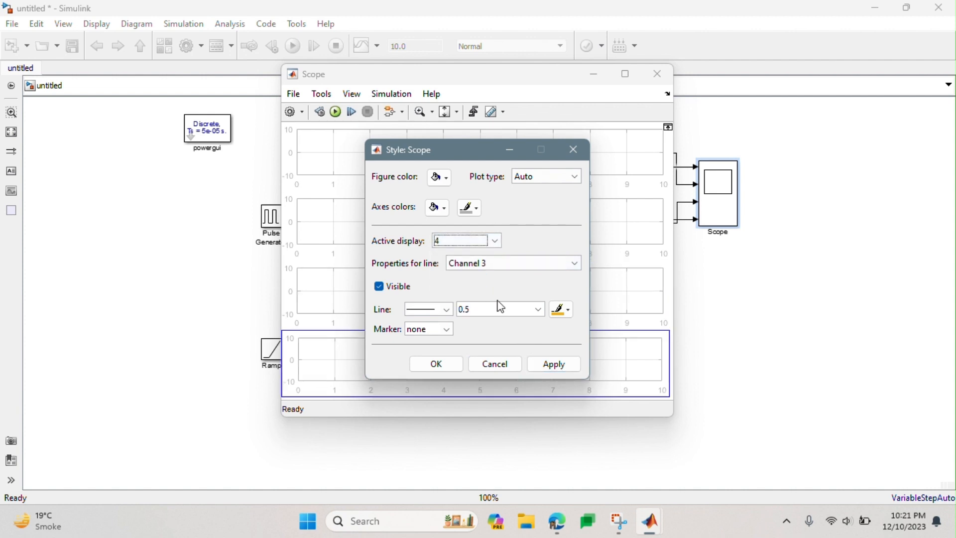
{"action": "left_click", "coordinate": [496, 312]}
{"action": "left_click", "coordinate": [550, 365]}
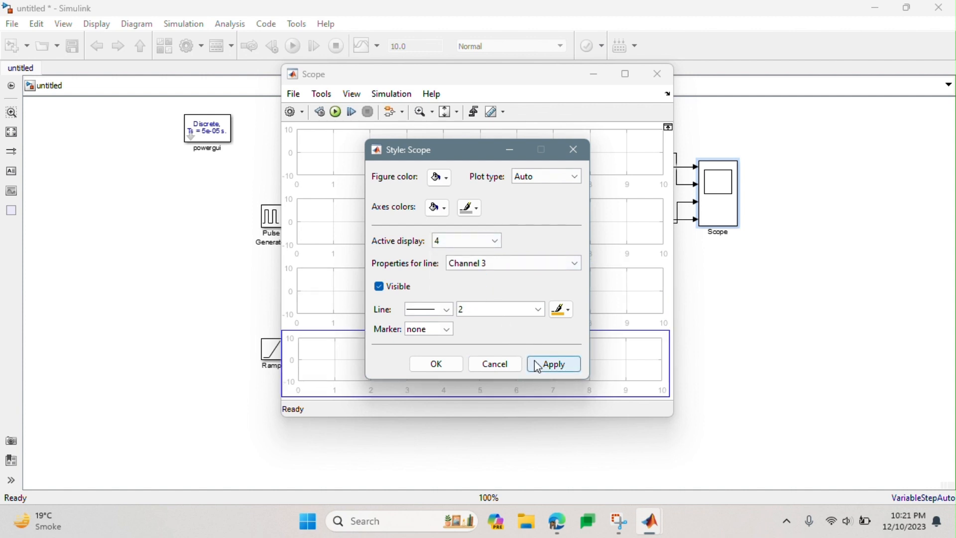
{"action": "left_click", "coordinate": [455, 365]}
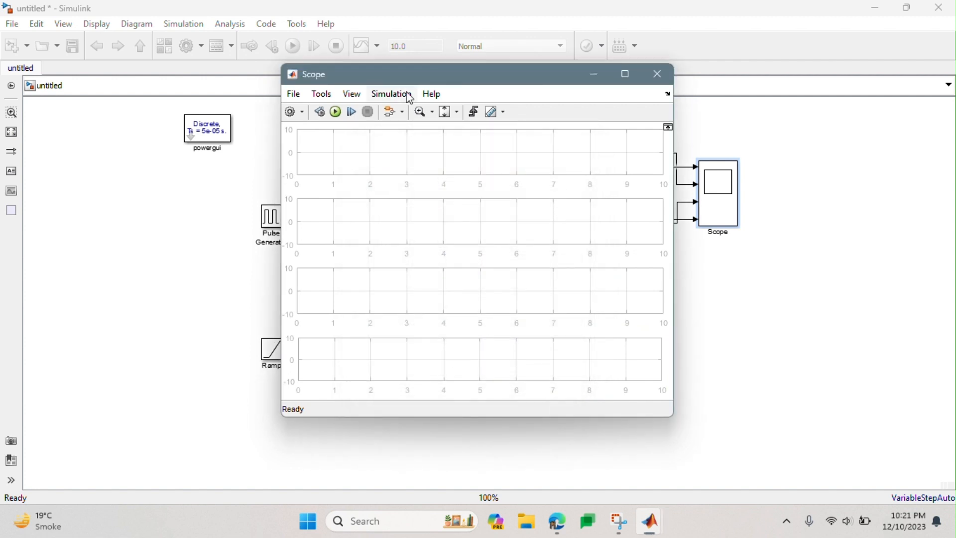
{"action": "left_click", "coordinate": [659, 73]}
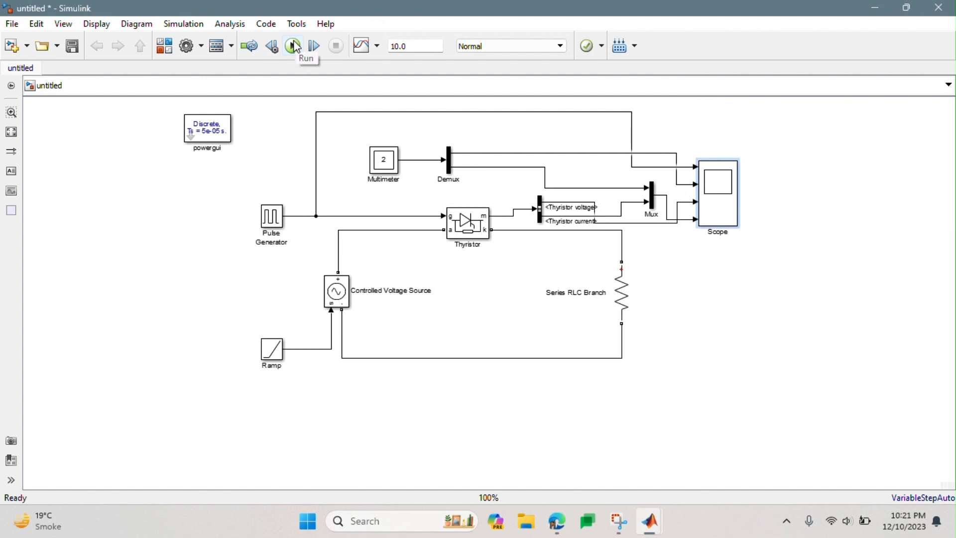
- Set the model's solver to discrete (no continuous states) in the configuration parameters, and confirm
{"action": "left_click", "coordinate": [184, 25]}
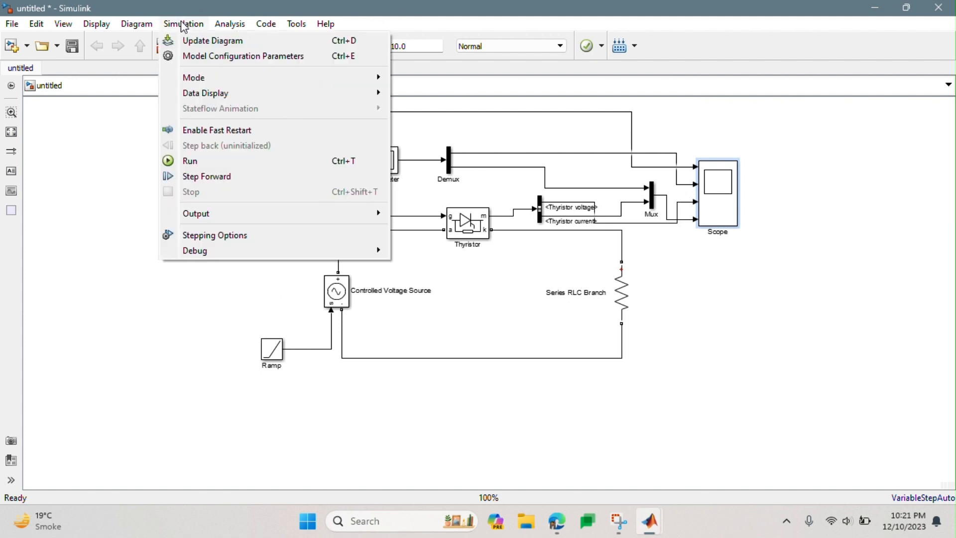
{"action": "left_click", "coordinate": [196, 59]}
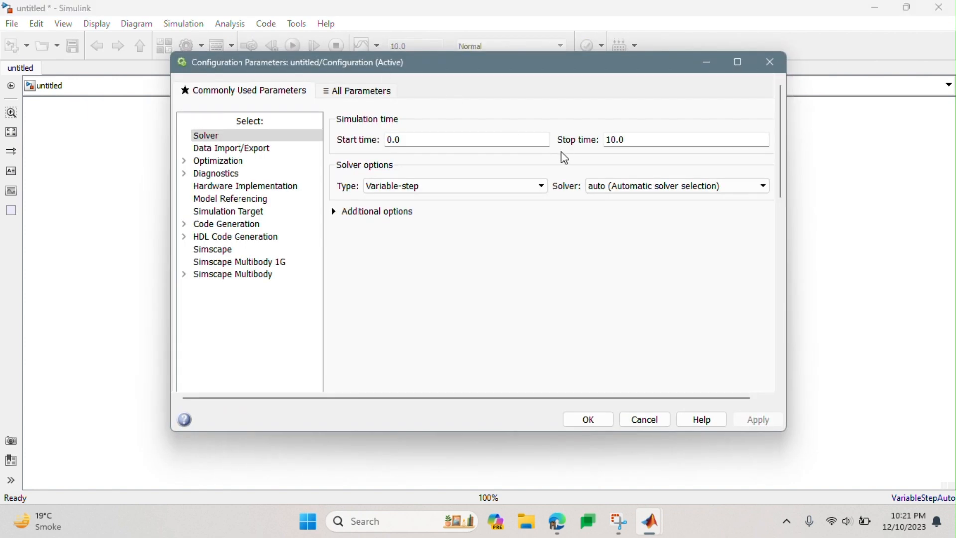
{"action": "left_click", "coordinate": [637, 187]}
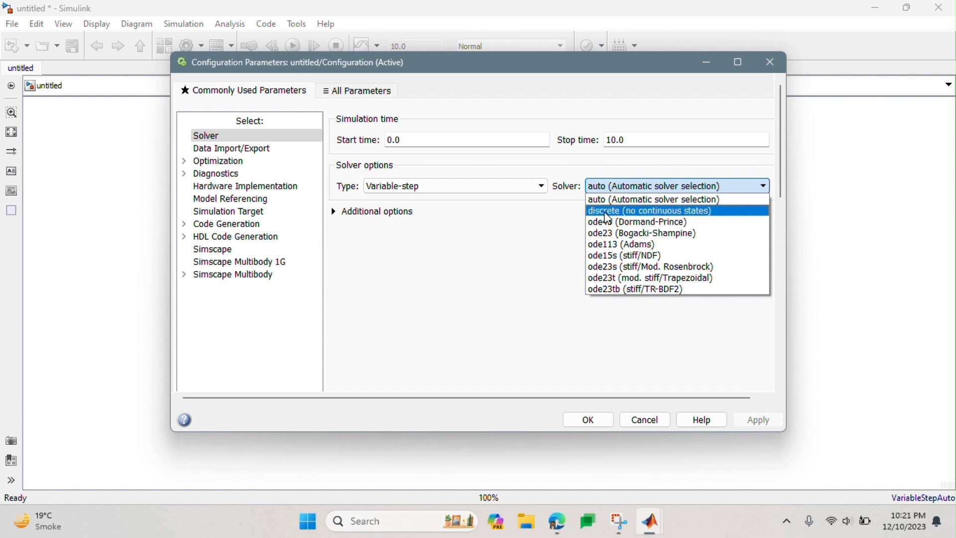
{"action": "left_click", "coordinate": [644, 215]}
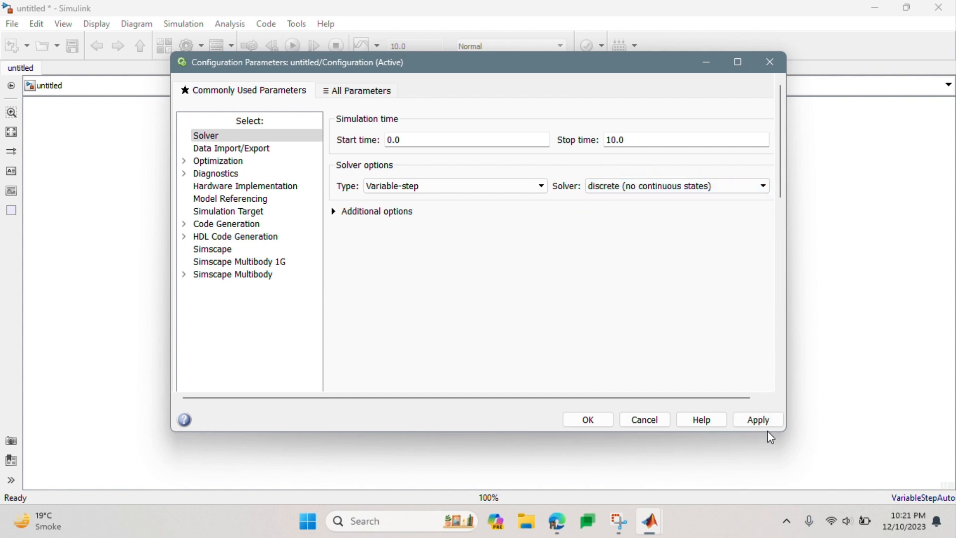
{"action": "left_click", "coordinate": [753, 424]}
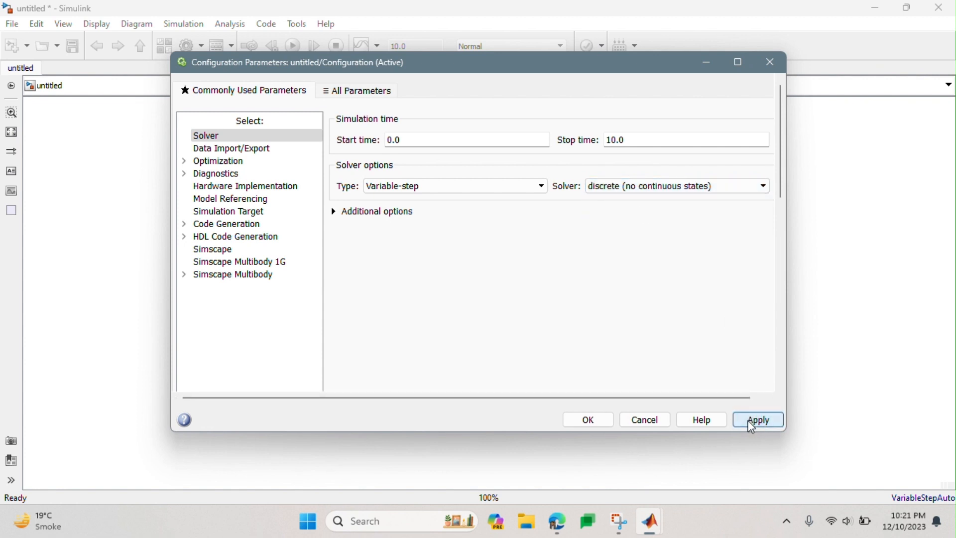
{"action": "left_click", "coordinate": [606, 425]}
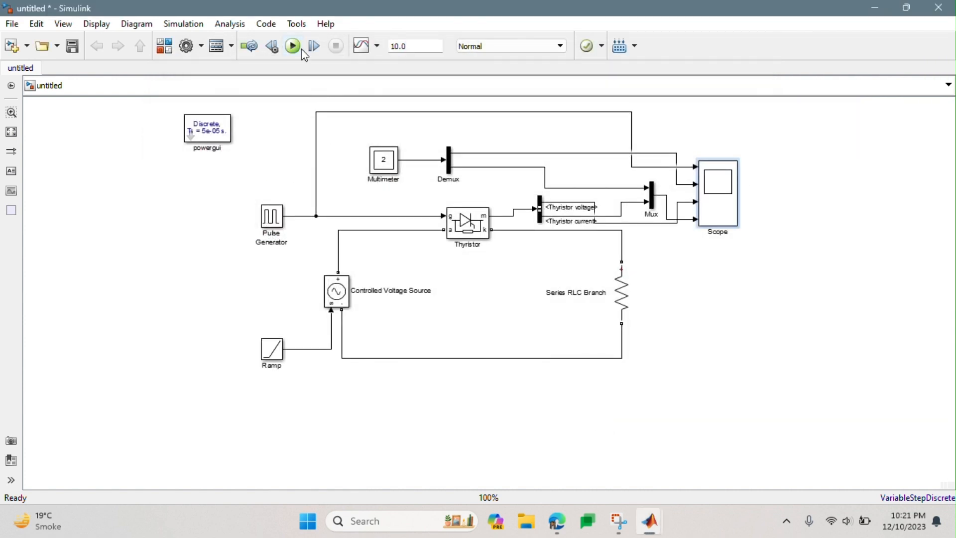
- Run the simulation, examine the four Scope waveforms in an enlarged window, and close the Scope
{"action": "left_click", "coordinate": [293, 47]}
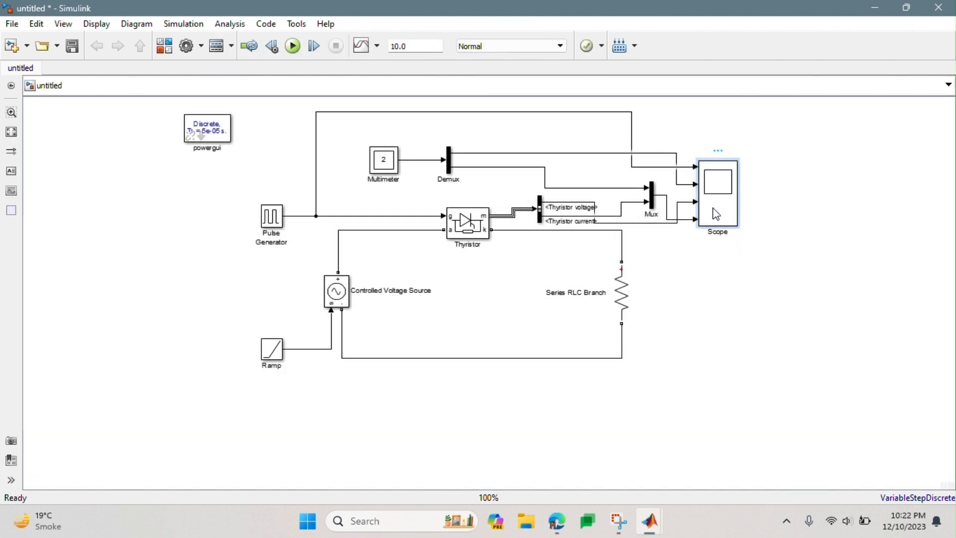
{"action": "double_click", "coordinate": [716, 215]}
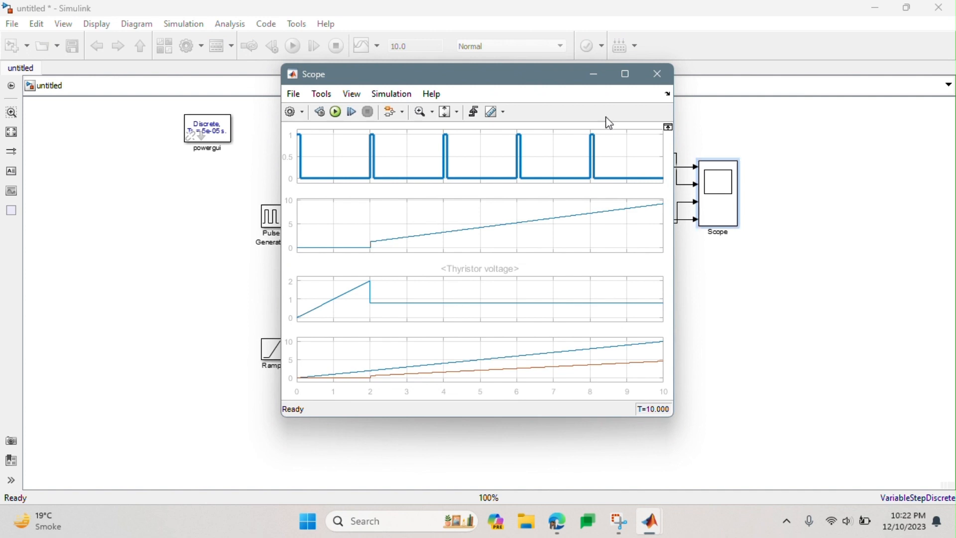
{"action": "left_click", "coordinate": [626, 75]}
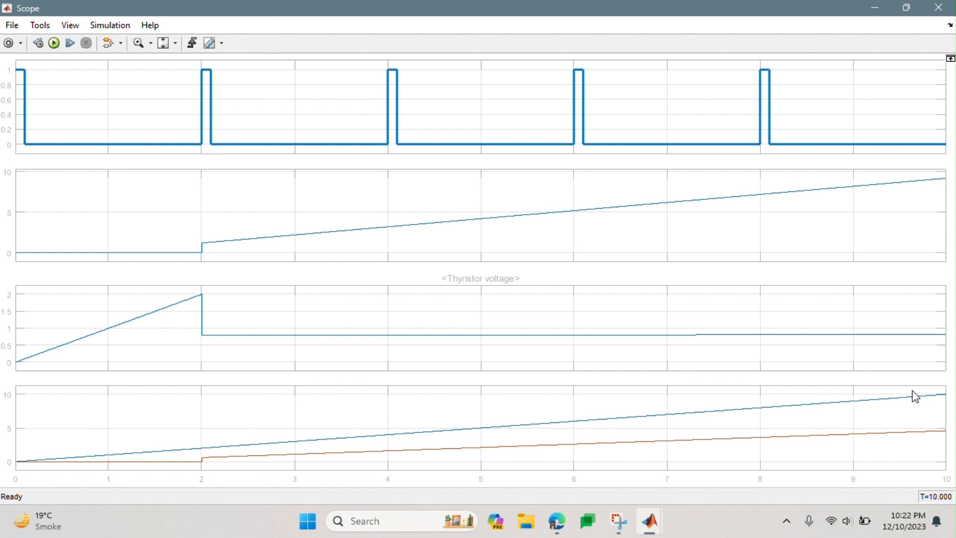
{"action": "left_click", "coordinate": [906, 8]}
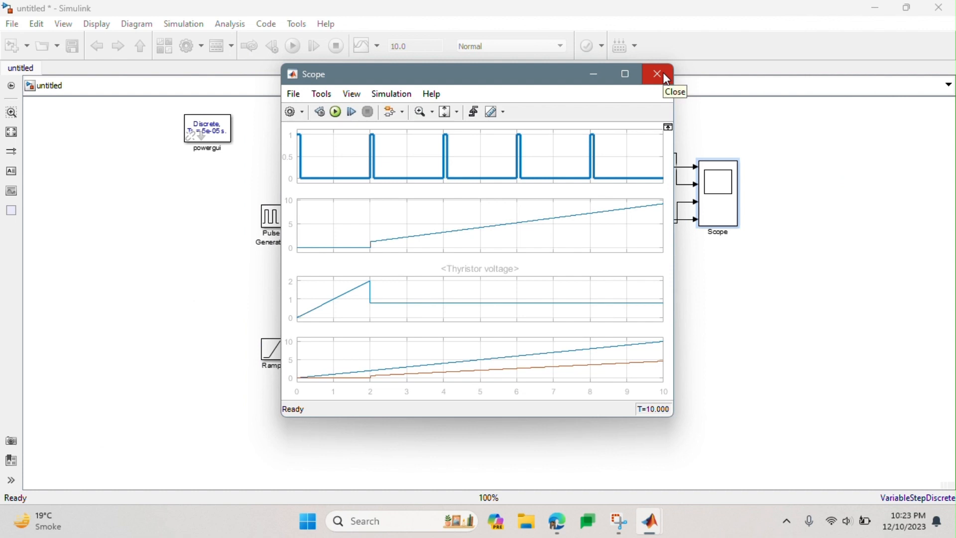
{"action": "left_click", "coordinate": [664, 74]}
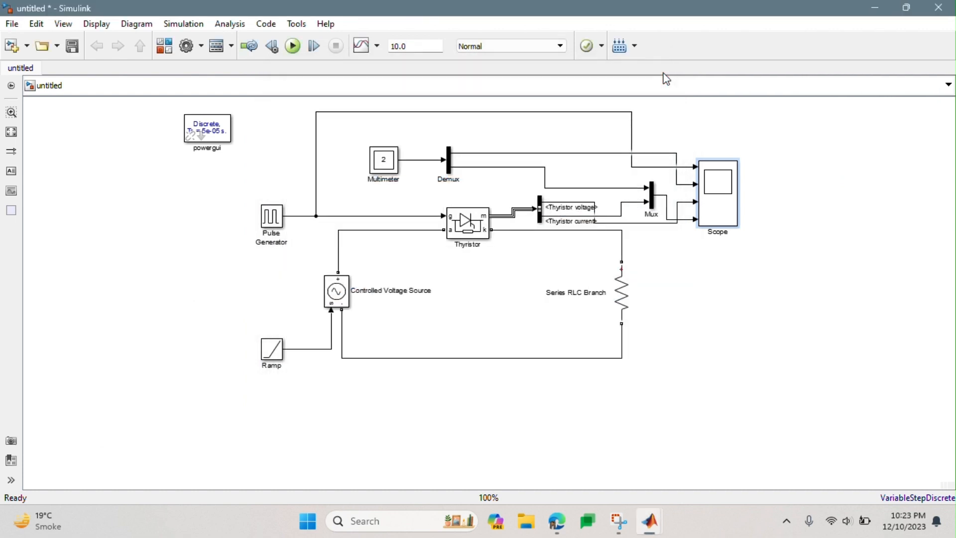